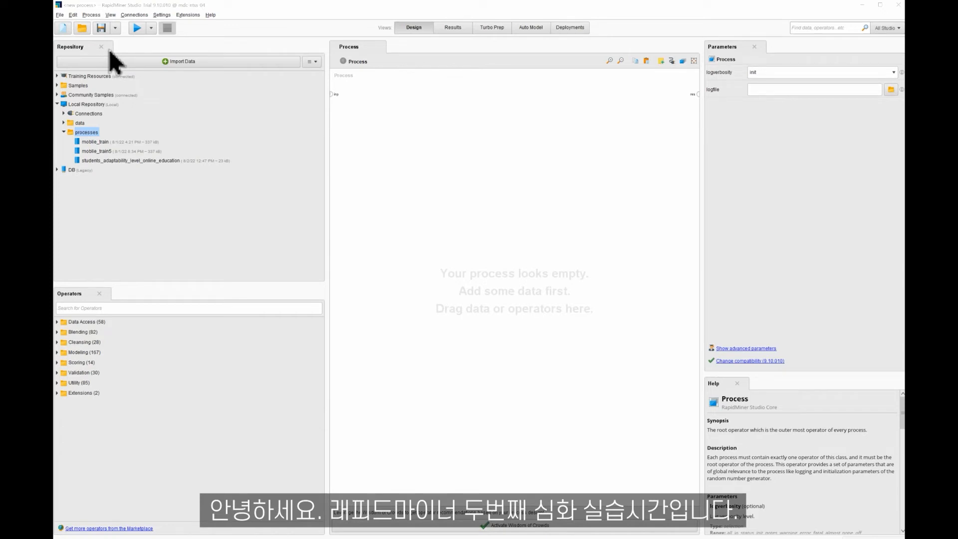
Start a data import from this computer and choose Stores.csv in the archive folder on the Desktop
left_click(59, 15)
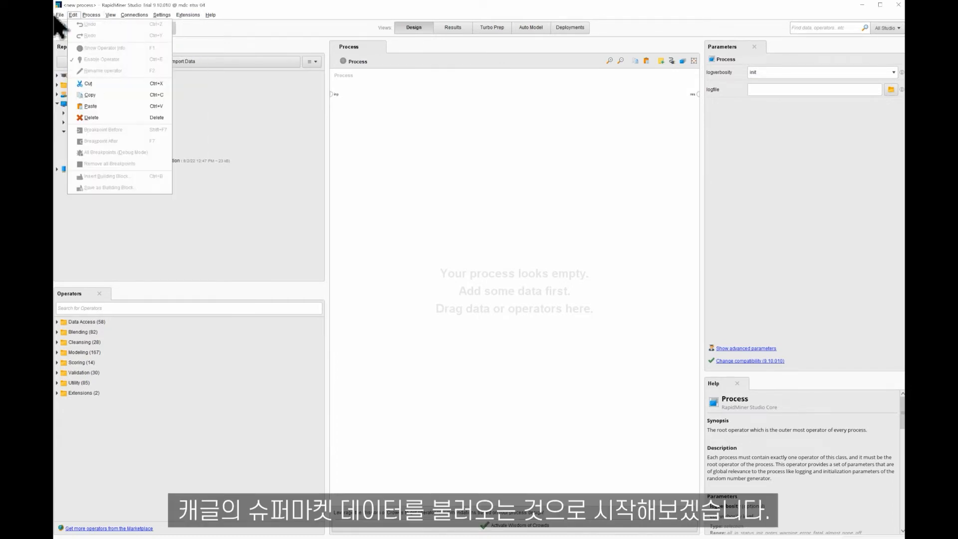
left_click(69, 84)
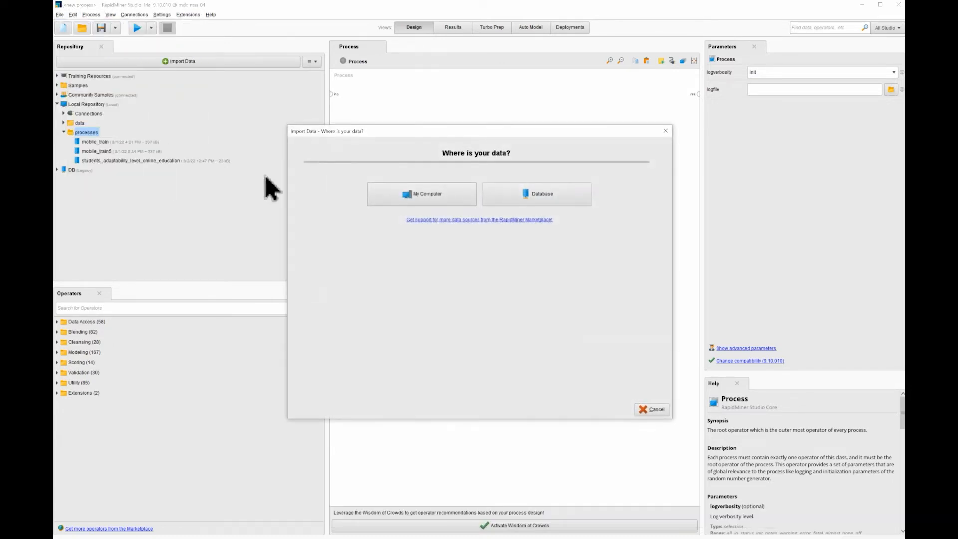
left_click(408, 201)
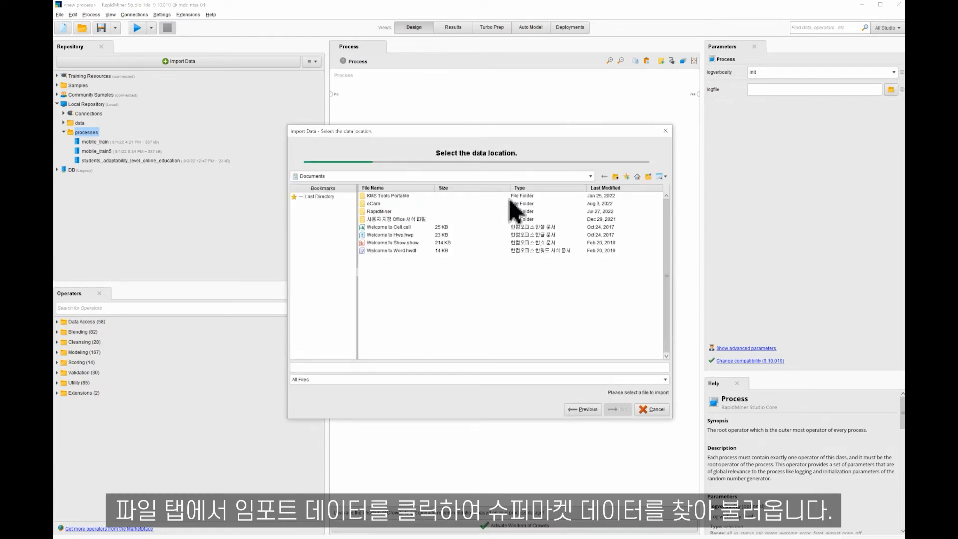
left_click(591, 177)
left_click(559, 185)
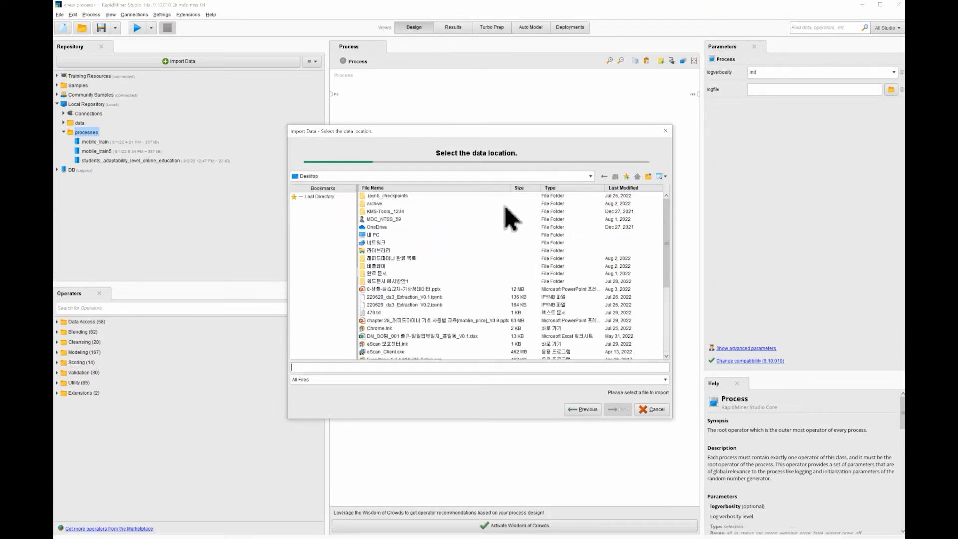
left_click(377, 205)
double_click(377, 206)
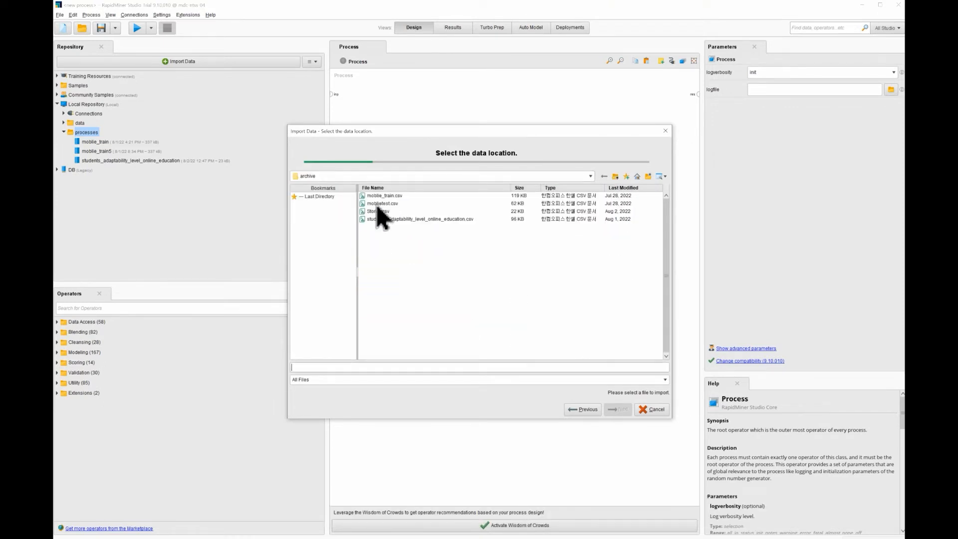
left_click(378, 212)
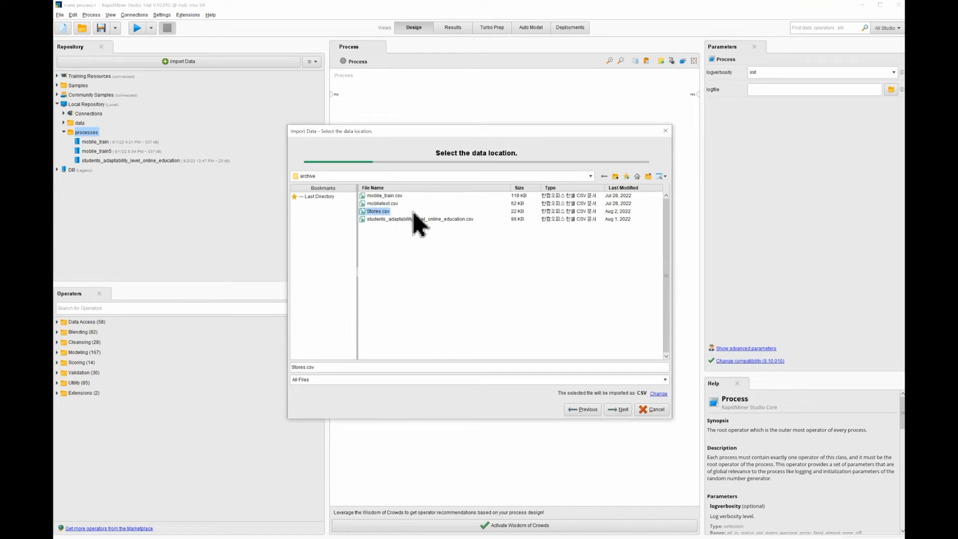
left_click(620, 410)
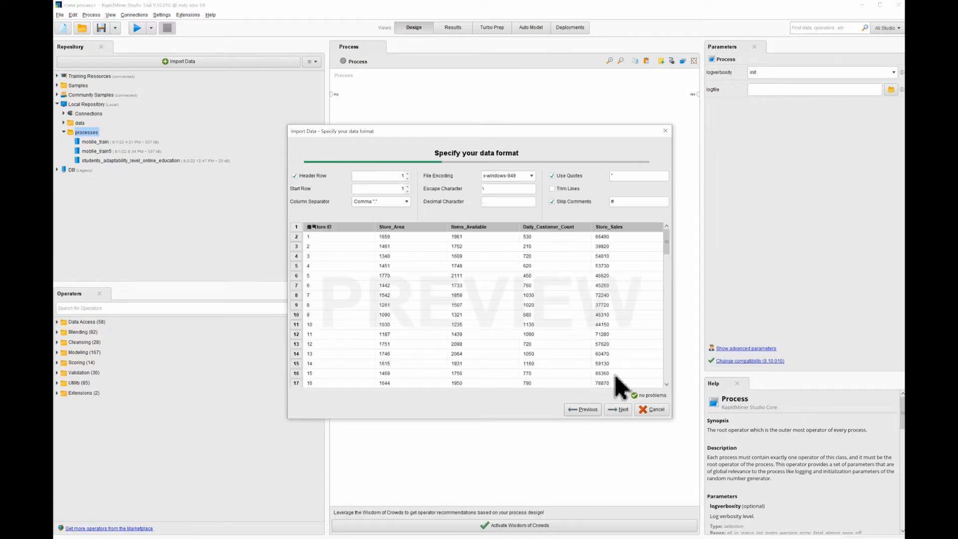
Set the file encoding of the imported data to UTF-8
left_click(530, 176)
scroll(526, 228, "up", 20)
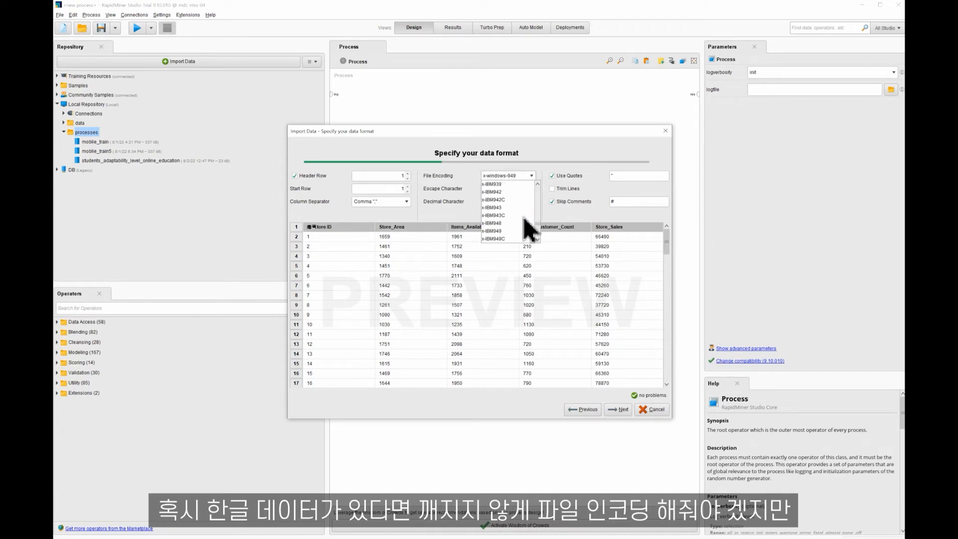
scroll(525, 228, "up", 5)
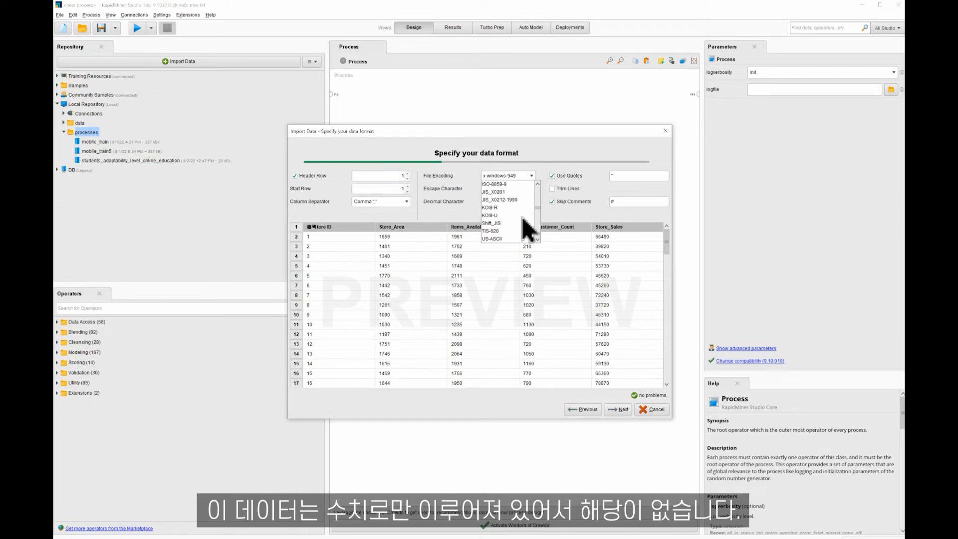
scroll(526, 228, "up", 7)
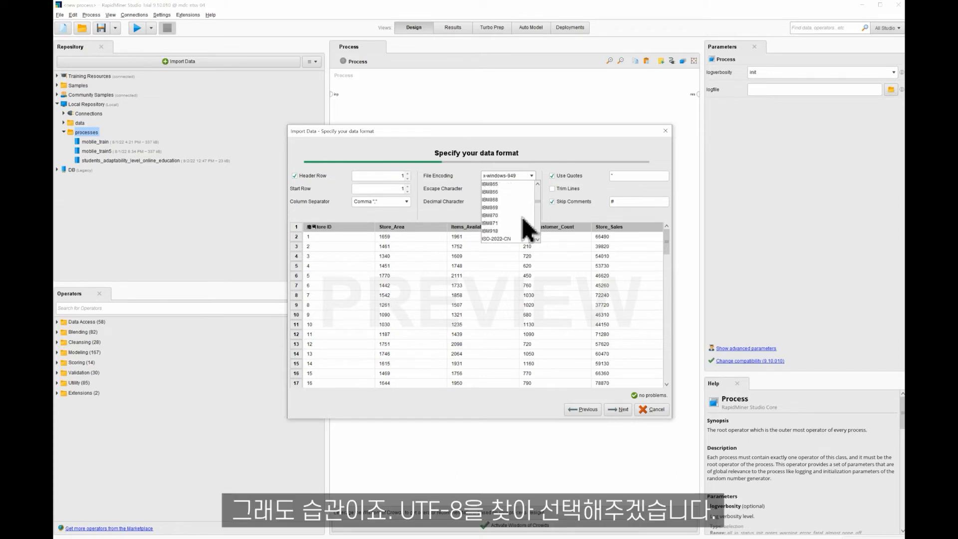
scroll(526, 228, "up", 10)
scroll(525, 228, "down", 20)
scroll(525, 228, "up", 3)
scroll(526, 228, "down", 3)
scroll(524, 219, "up", 5)
left_click(497, 240)
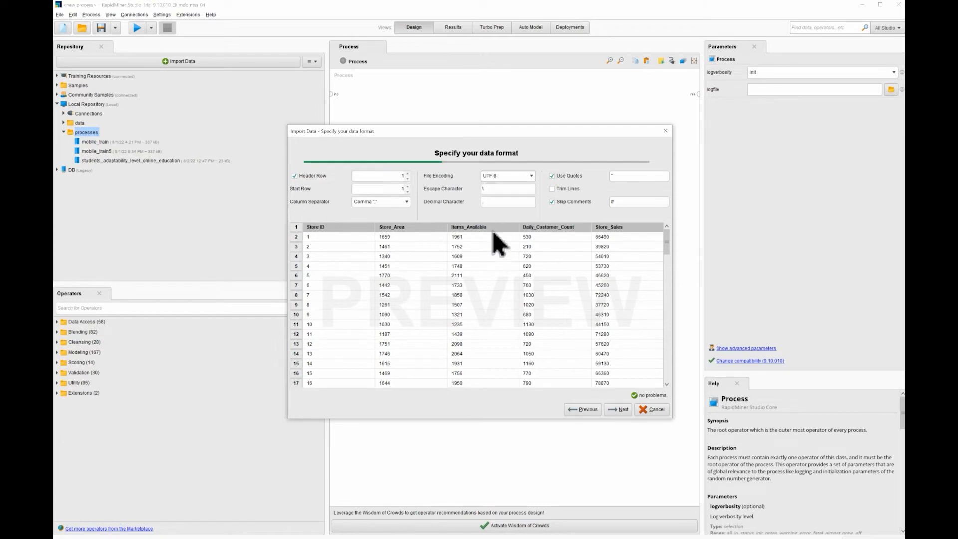
Accept the data and column formats and store the imported data as Stores in the local repository's processes folder
left_click(621, 410)
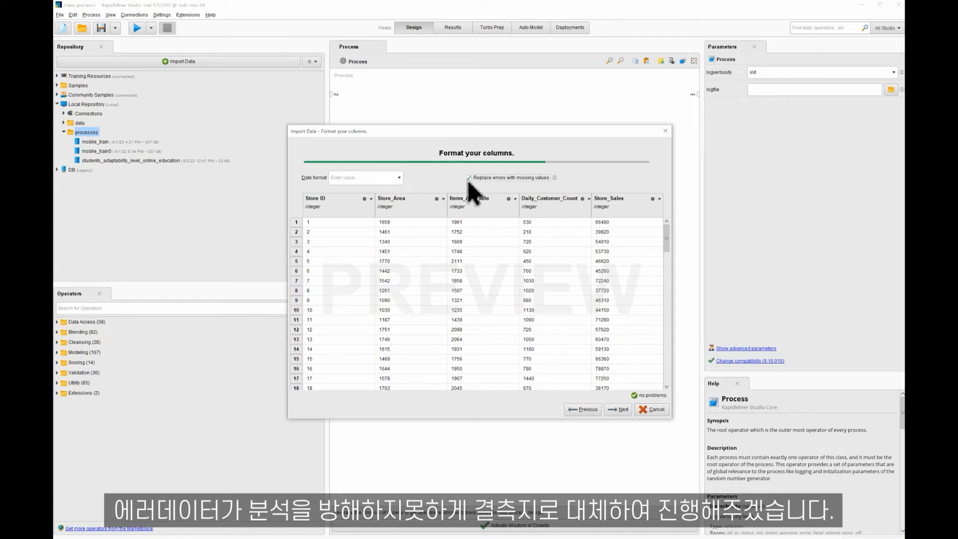
left_click(619, 410)
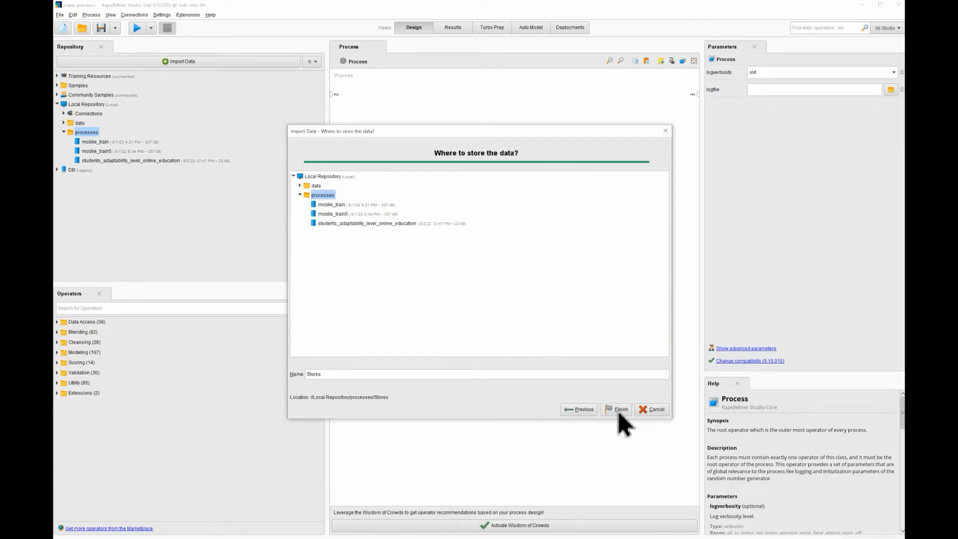
left_click(619, 412)
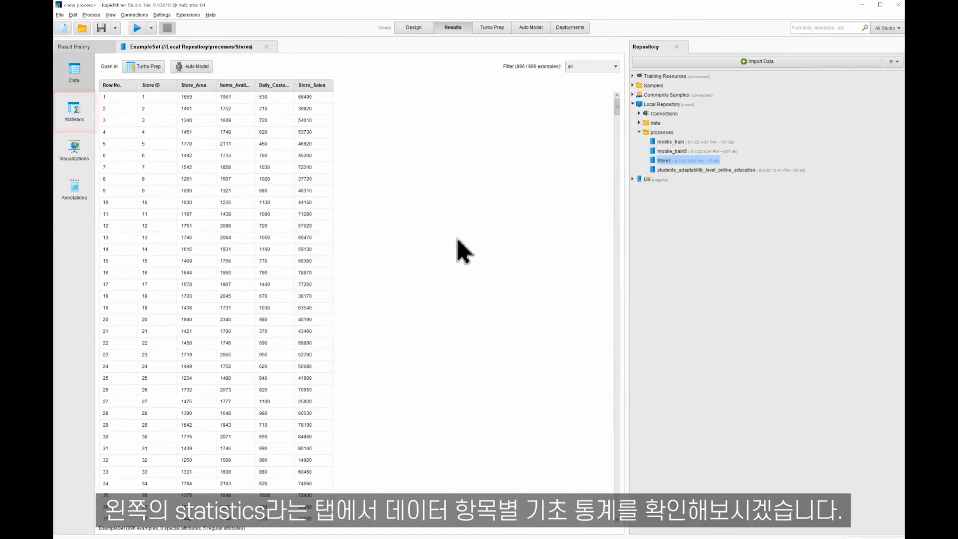
Examine the statistics of the Stores data, expanding the details for Store_Area, Items_Available, Daily_Customer_Count and Store_Sales
left_click(75, 111)
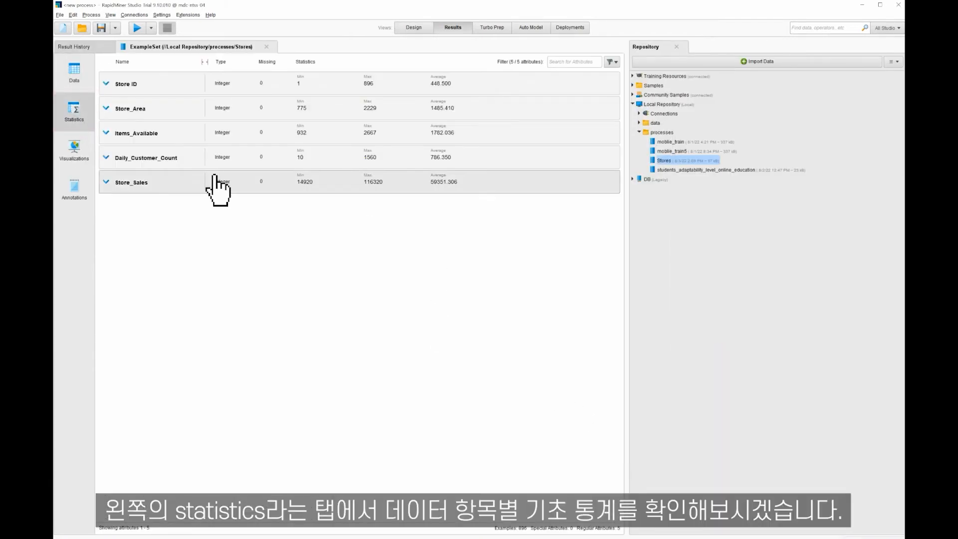
left_click(130, 109)
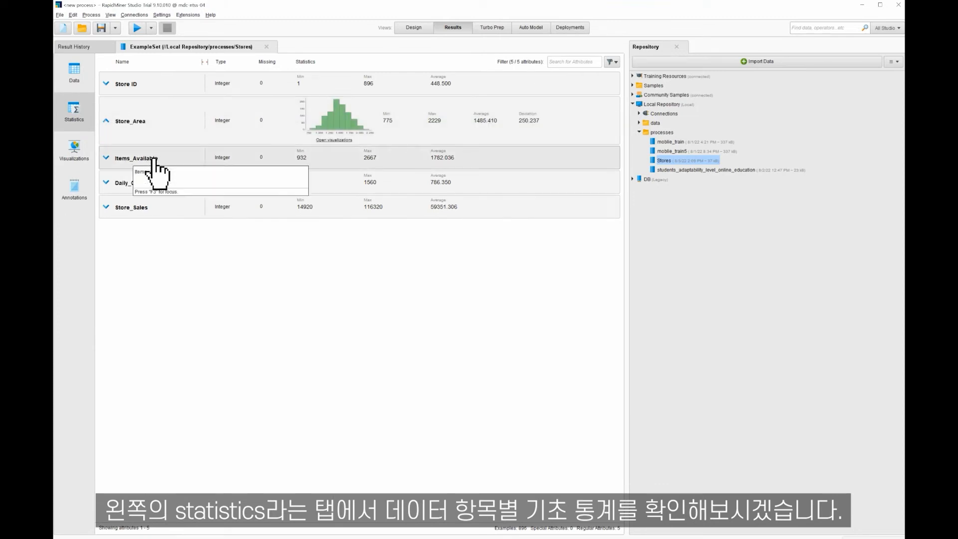
left_click(151, 159)
left_click(150, 204)
left_click(133, 257)
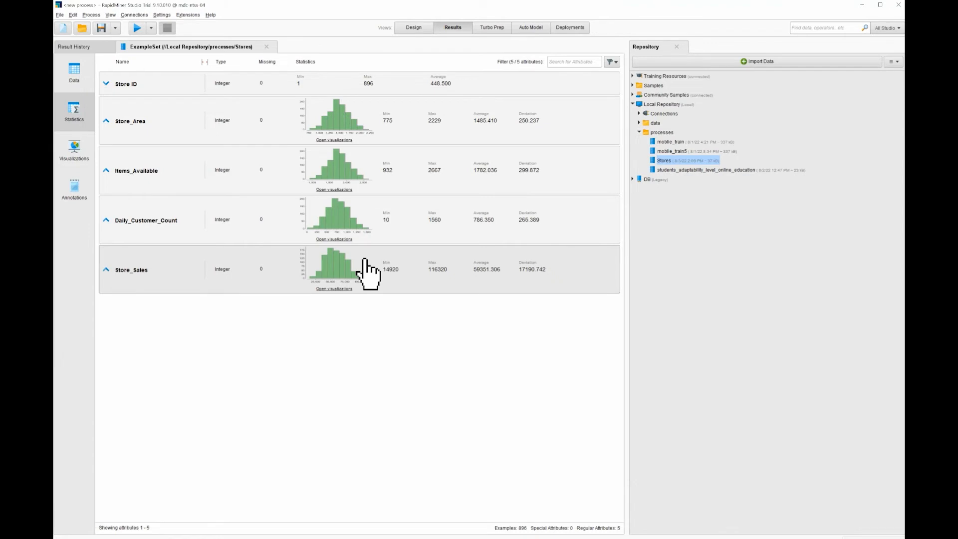
Visualize the Items_Available column of the Stores data as a histogram
left_click(74, 150)
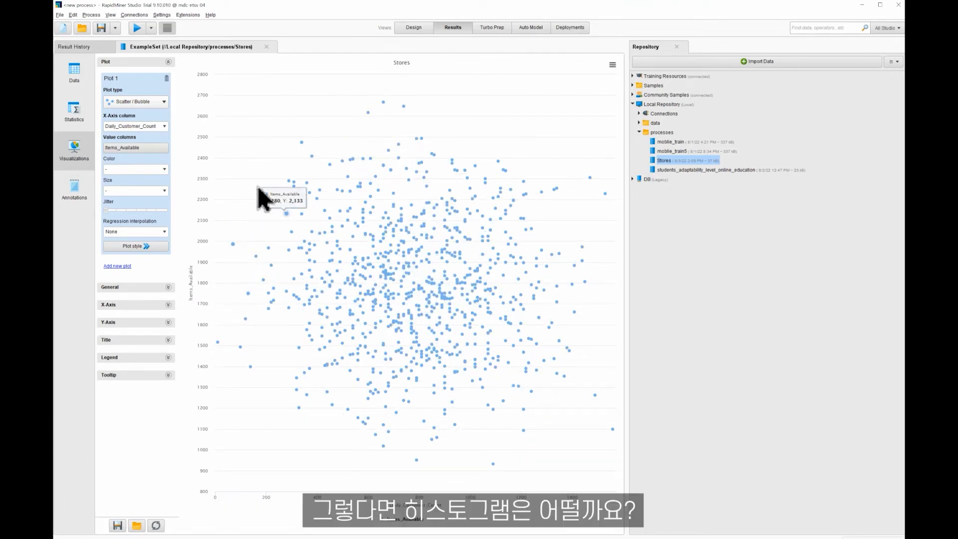
left_click(161, 102)
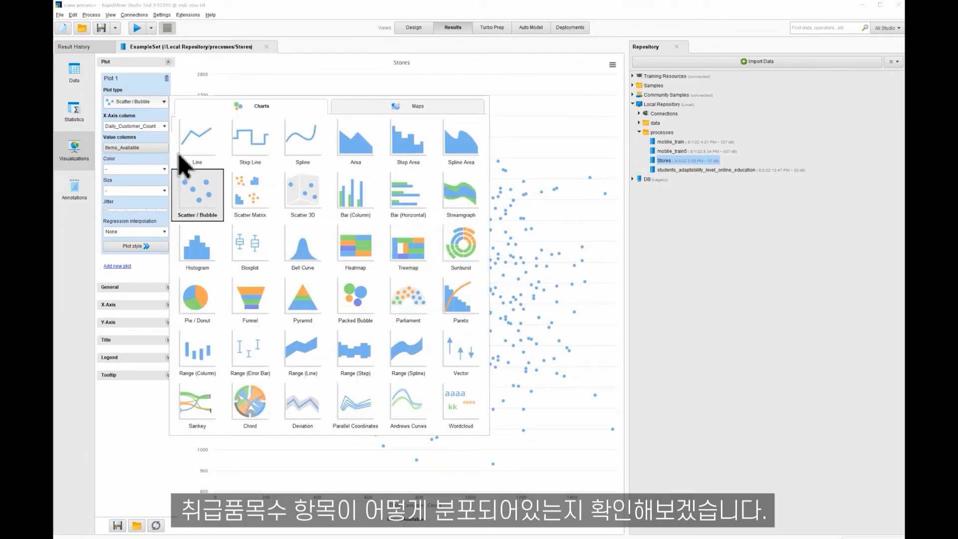
left_click(199, 256)
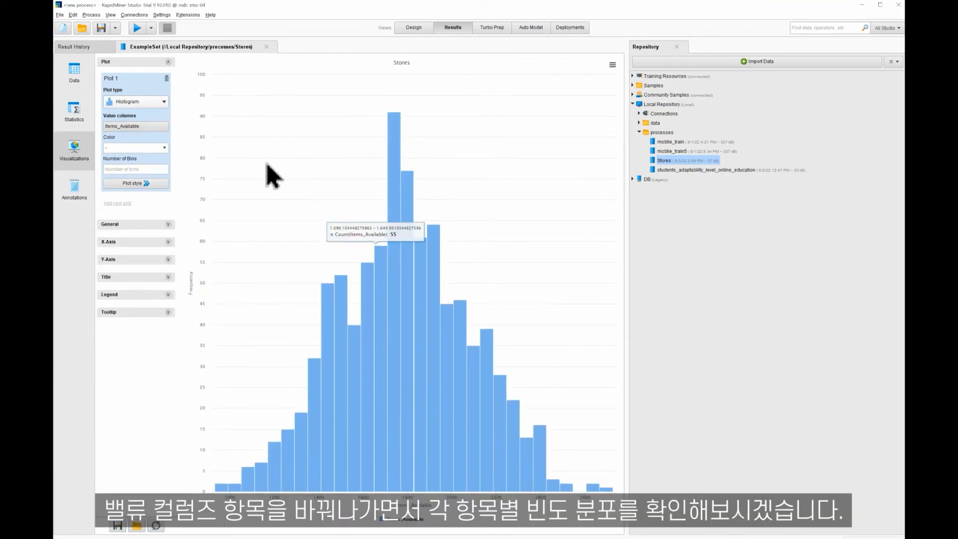
Replace the histogram's value column Items_Available with Store_Area
left_click(146, 127)
left_click(516, 237)
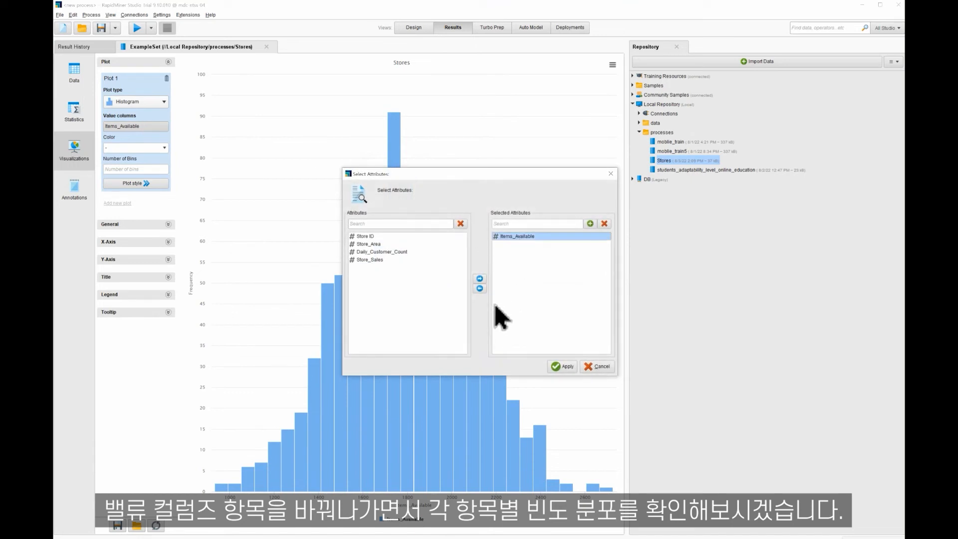
left_click(480, 288)
left_click(375, 245)
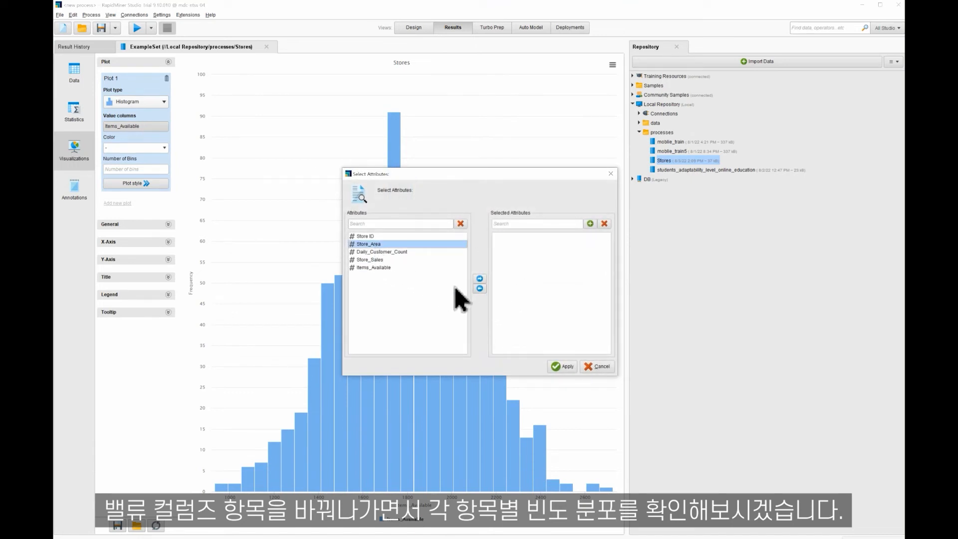
left_click(479, 280)
left_click(565, 367)
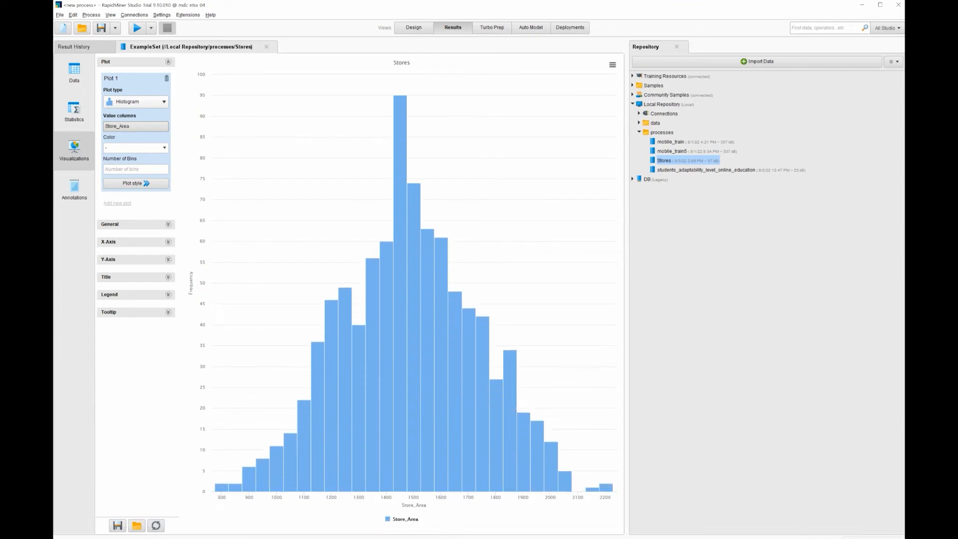
Replace the histogram's value column Store_Area with Daily_Customer_Count
left_click(160, 129)
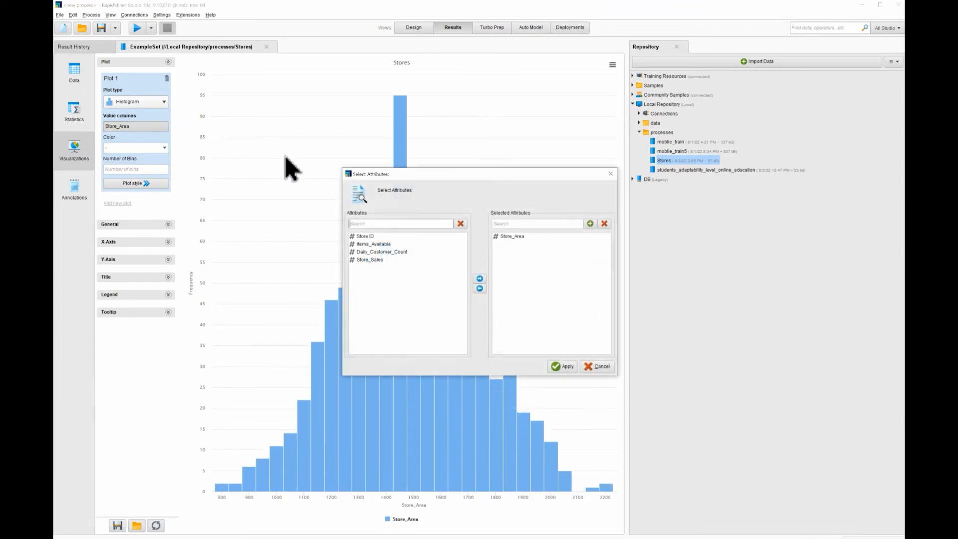
left_click(514, 237)
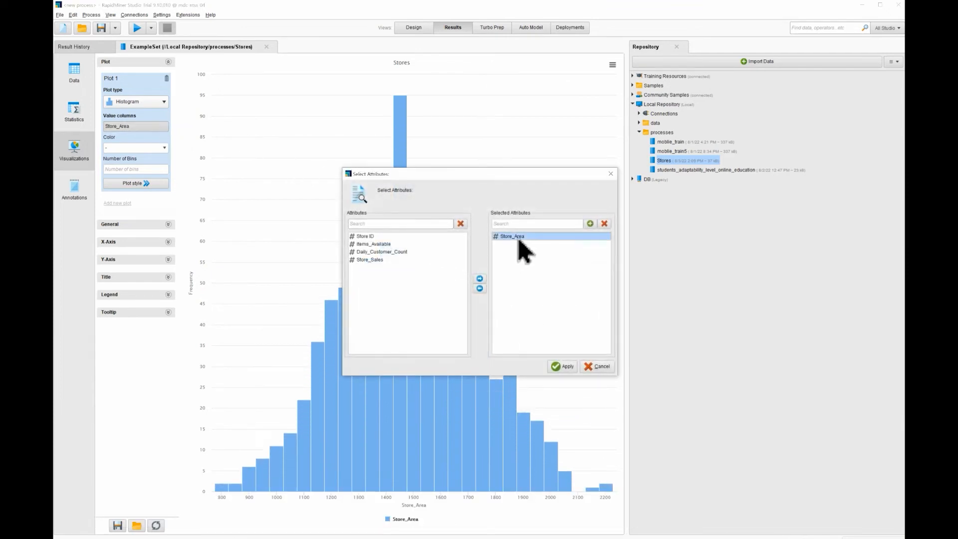
left_click(480, 288)
left_click(407, 252)
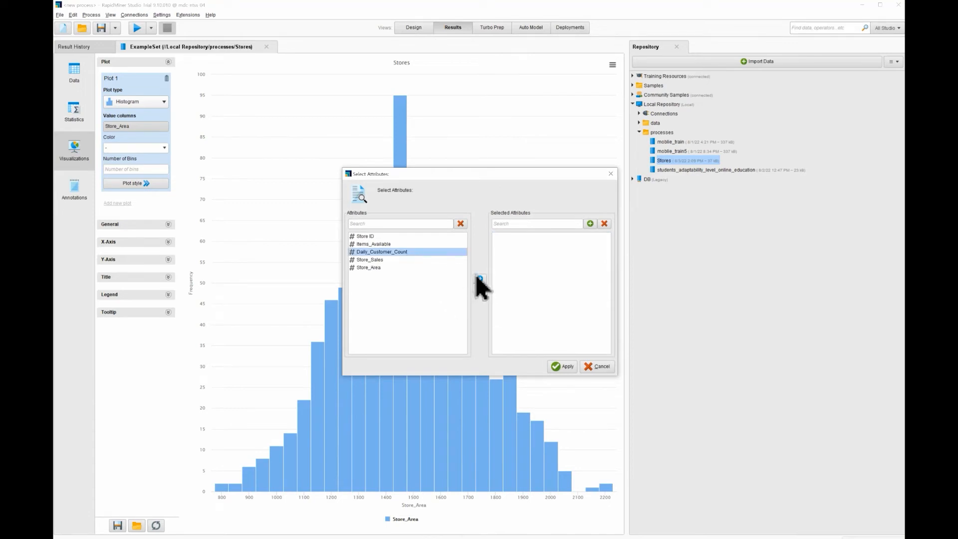
left_click(479, 280)
left_click(561, 367)
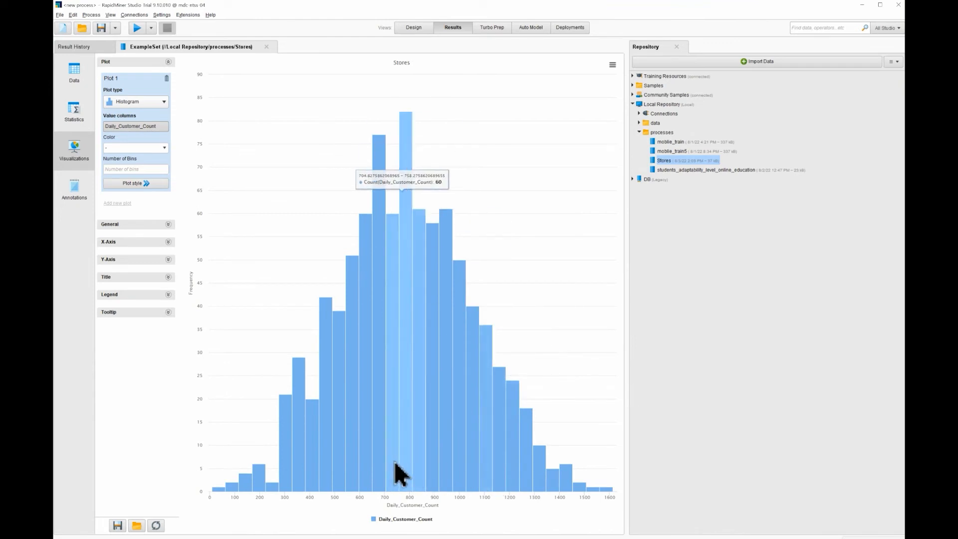
Change the plot type to Scatter / Bubble, keeping Daily_Customer_Count as the X-axis column
left_click(155, 102)
left_click(204, 204)
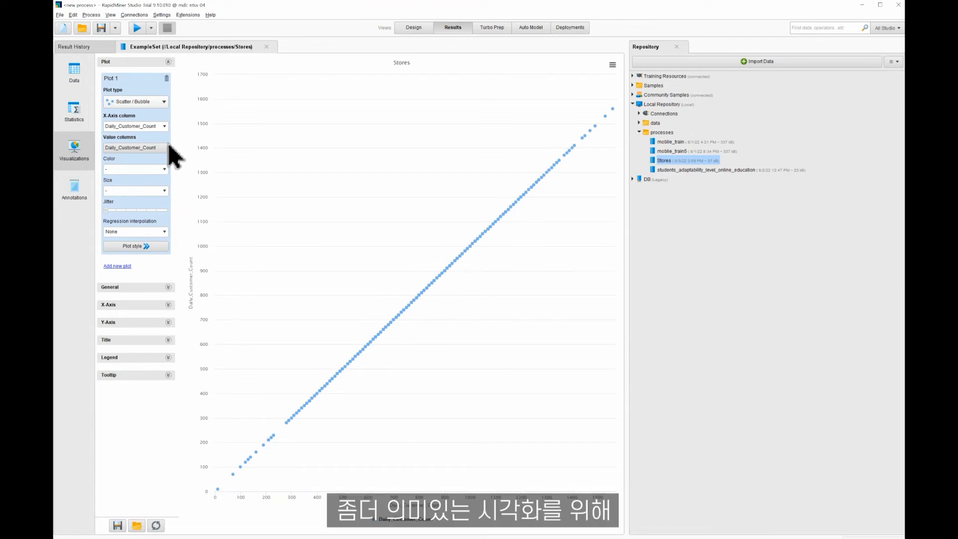
left_click(164, 126)
left_click(165, 128)
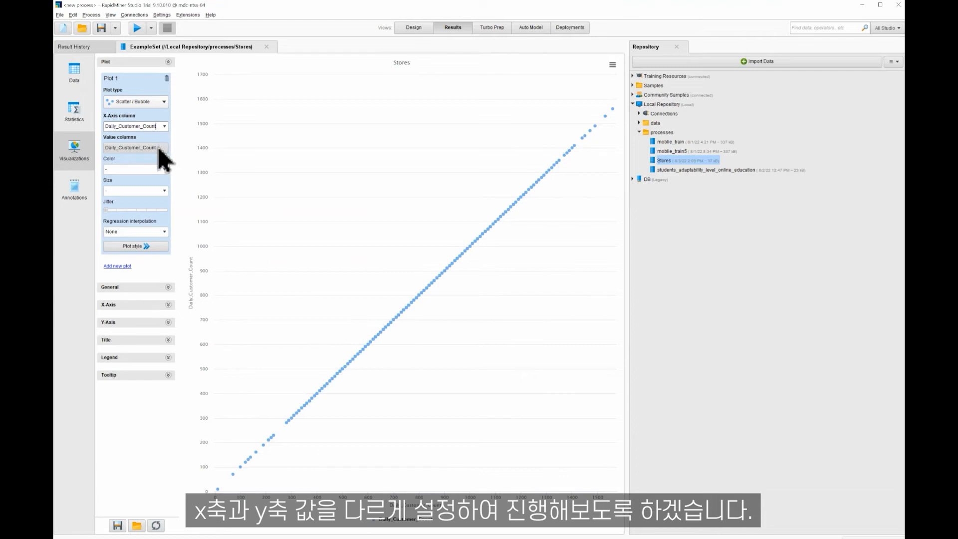
Replace the scatter plot's value column Daily_Customer_Count with Store_Sales
left_click(159, 147)
left_click(526, 238)
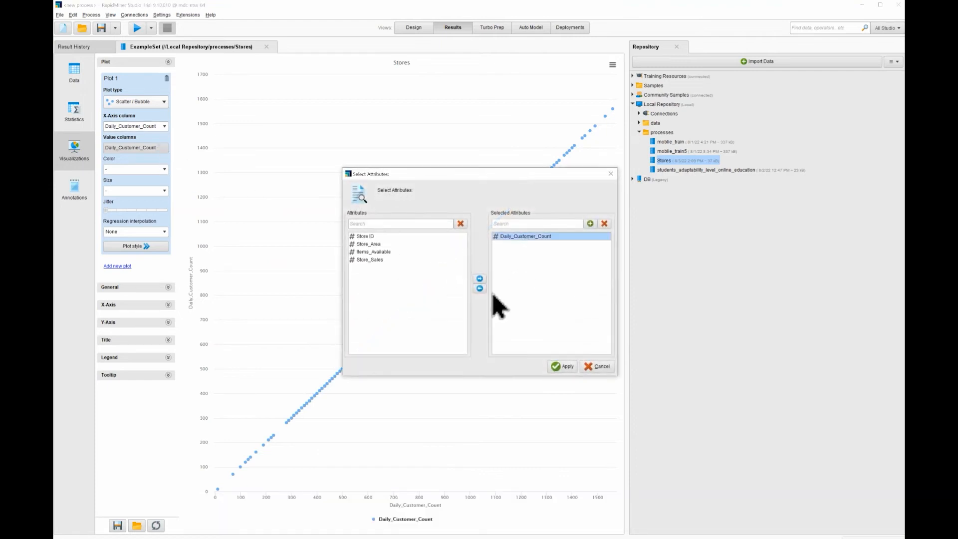
left_click(479, 288)
left_click(370, 259)
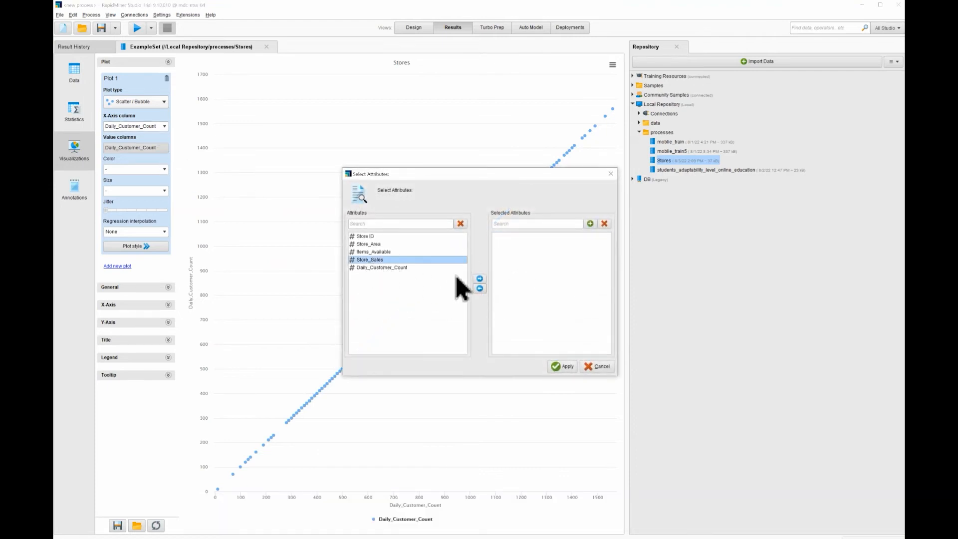
left_click(479, 279)
left_click(563, 367)
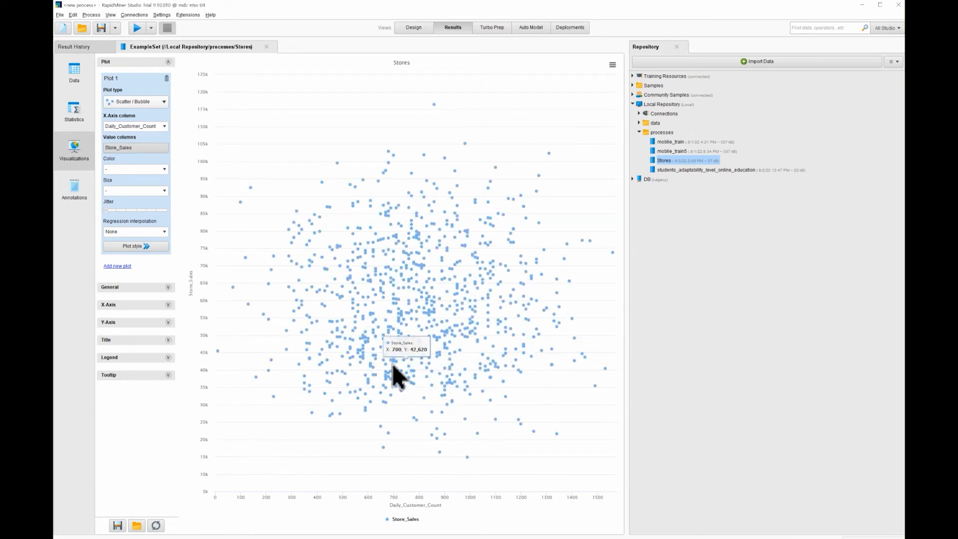
Set the scatter plot's X-axis column to Items_Available and replace its value column Store_Sales with Store_Area
left_click(165, 128)
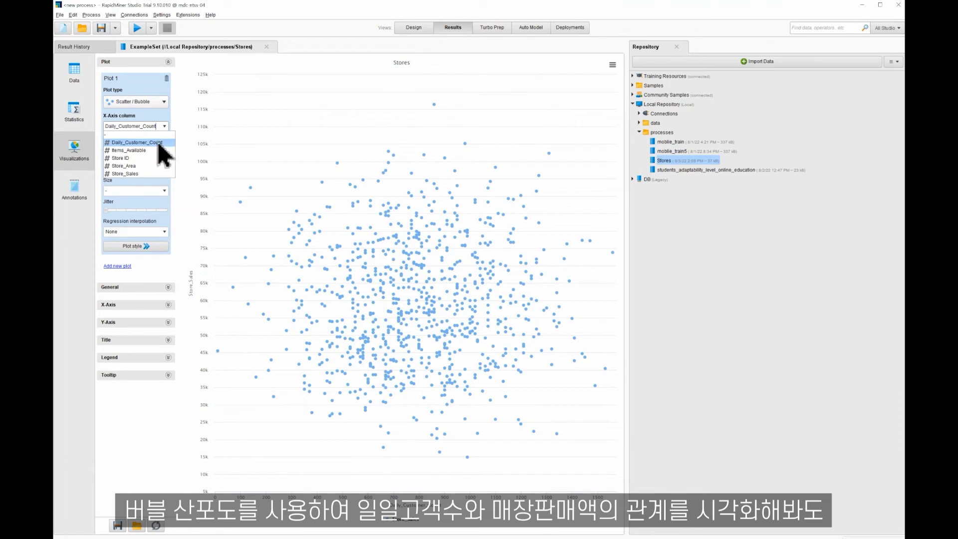
left_click(156, 150)
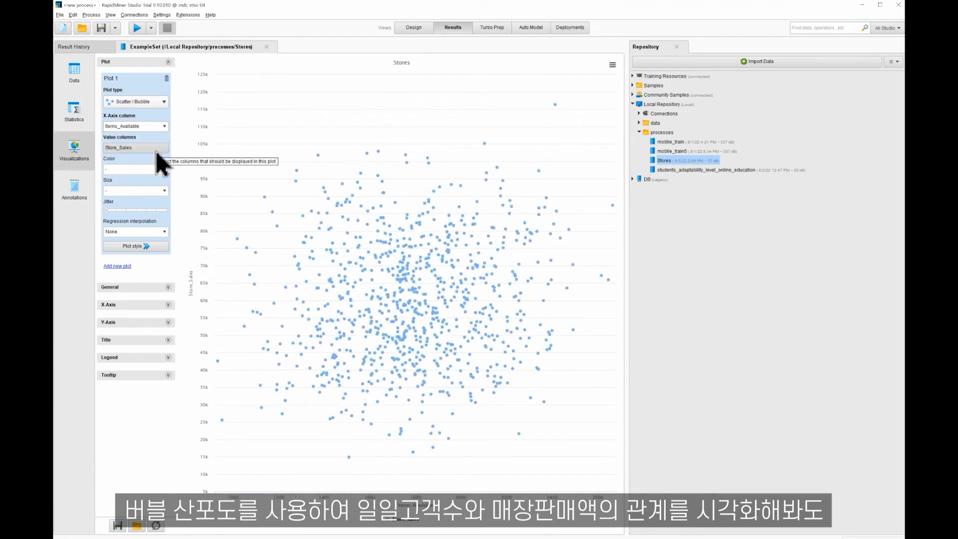
left_click(157, 150)
left_click(509, 237)
left_click(479, 288)
left_click(368, 244)
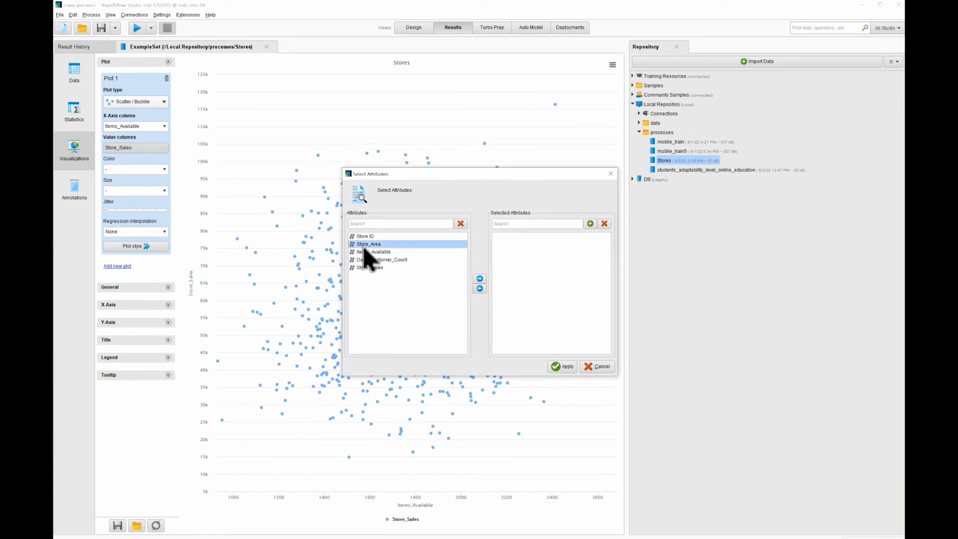
left_click(480, 279)
left_click(562, 367)
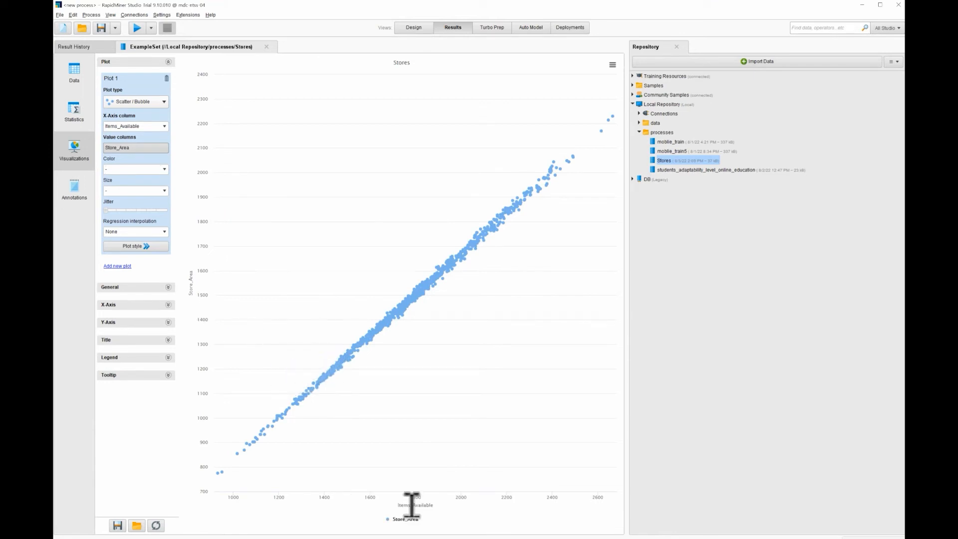
Load the Stores data set from the local repository's processes folder into Turbo Prep
left_click(499, 31)
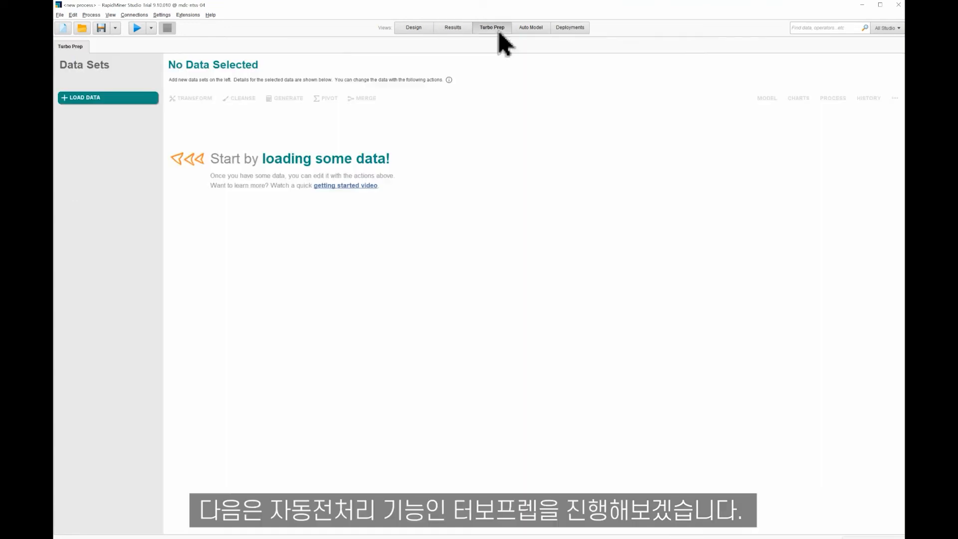
left_click(90, 100)
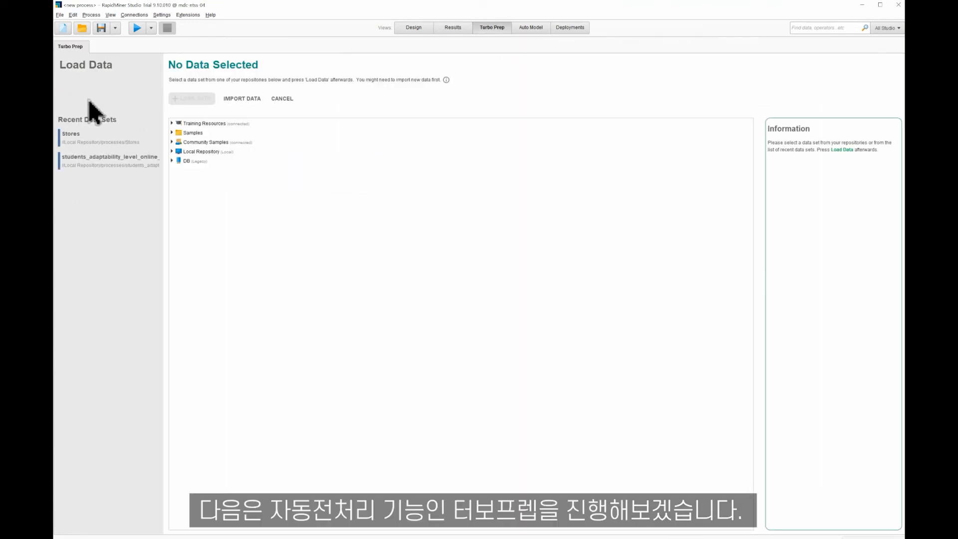
left_click(172, 151)
left_click(178, 179)
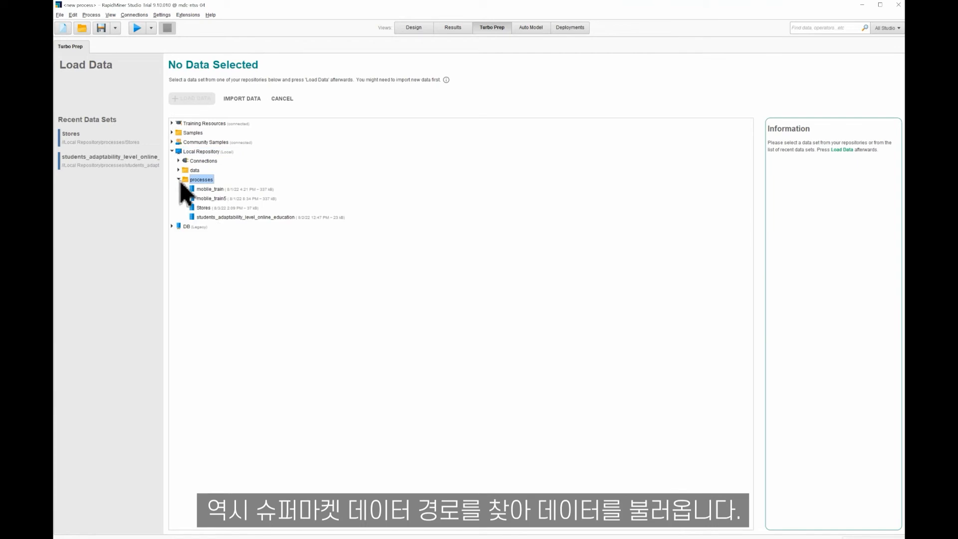
left_click(205, 208)
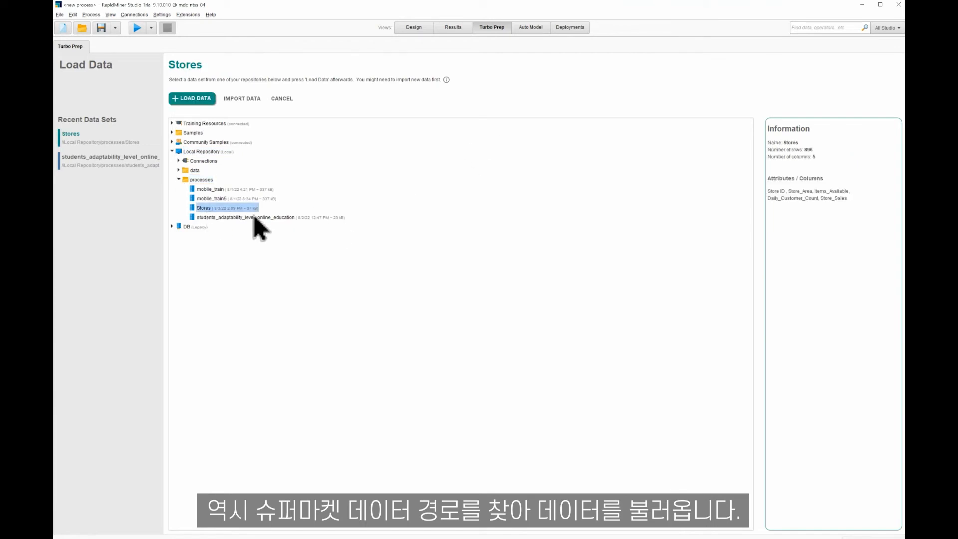
double_click(252, 209)
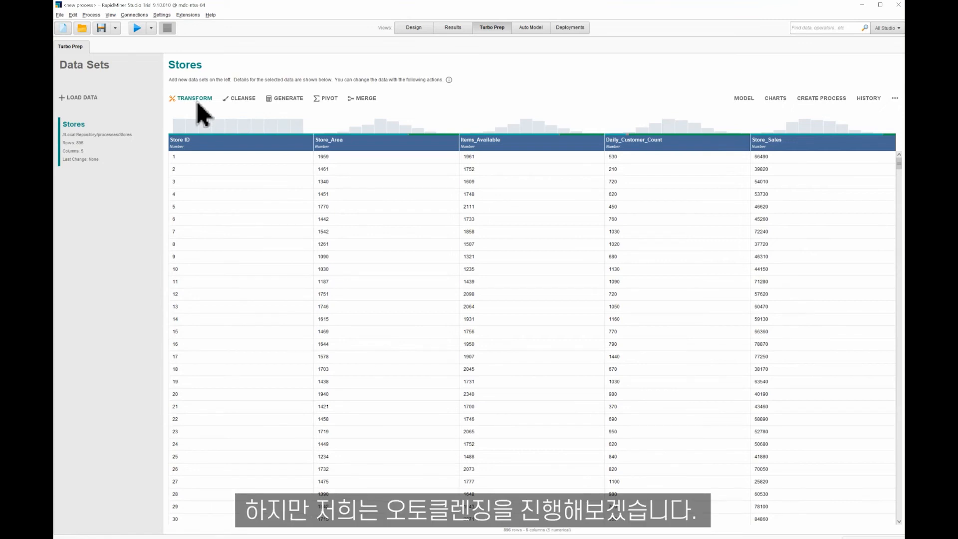
left_click(195, 99)
left_click(197, 144)
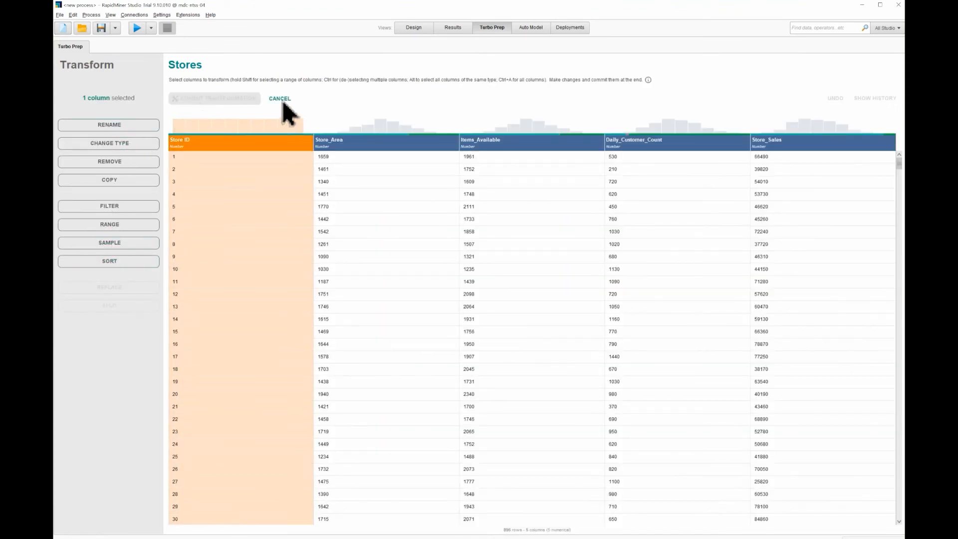
left_click(280, 98)
Auto-cleanse the Stores data with Store_Sales as target, keeping original column types without PCA or normalization, and commit the cleanse
left_click(251, 99)
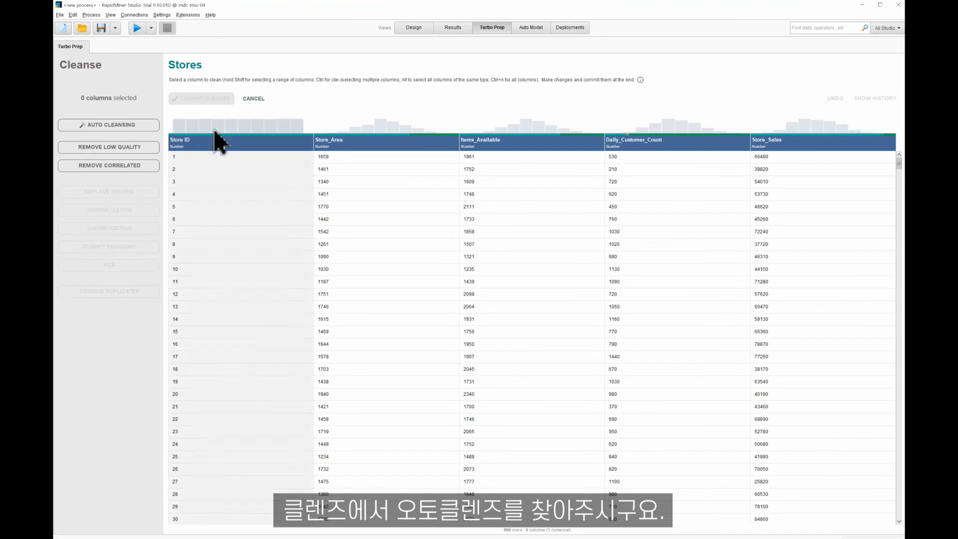
left_click(146, 126)
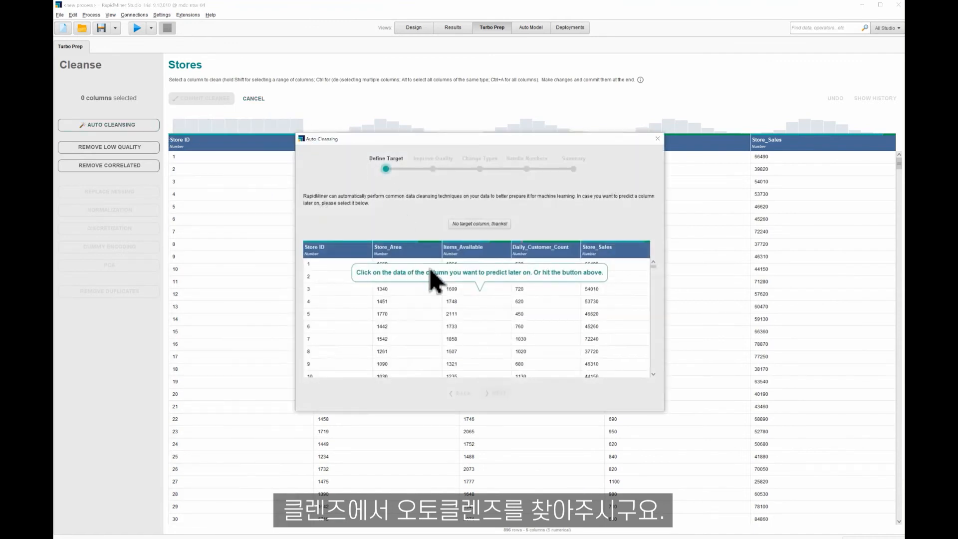
left_click(606, 252)
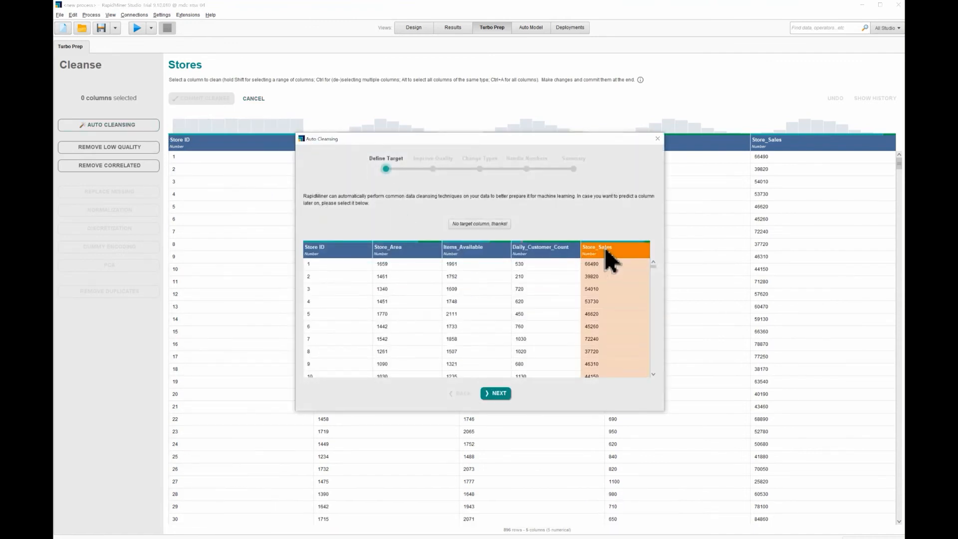
double_click(484, 398)
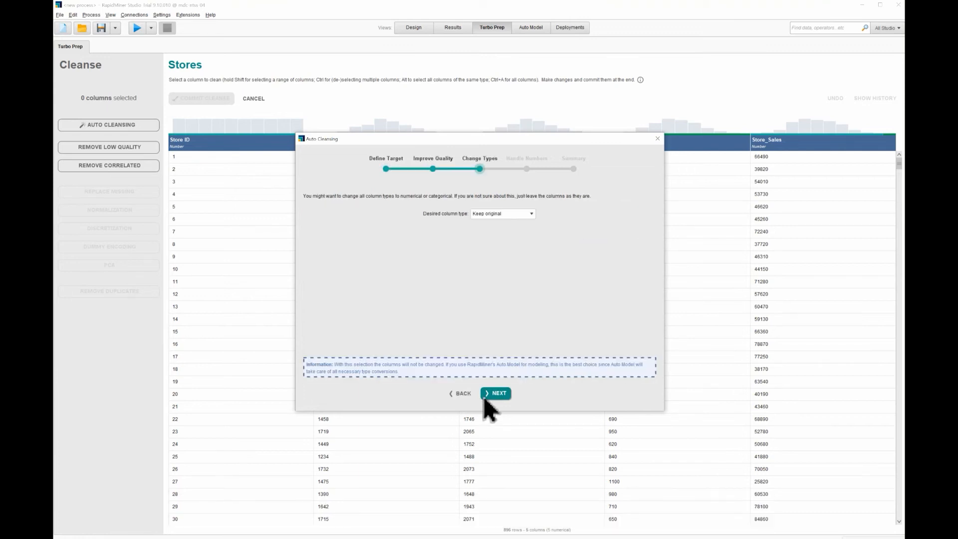
left_click(496, 394)
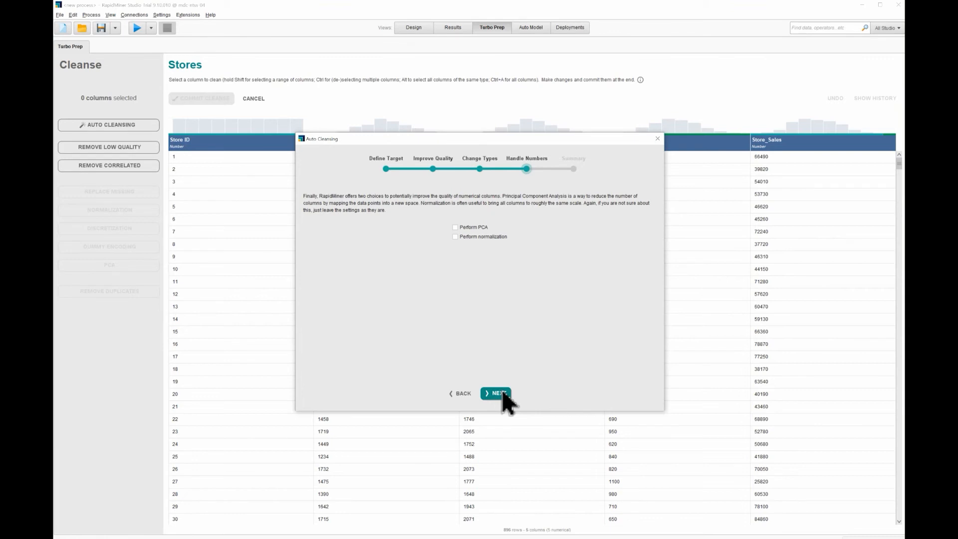
left_click(505, 394)
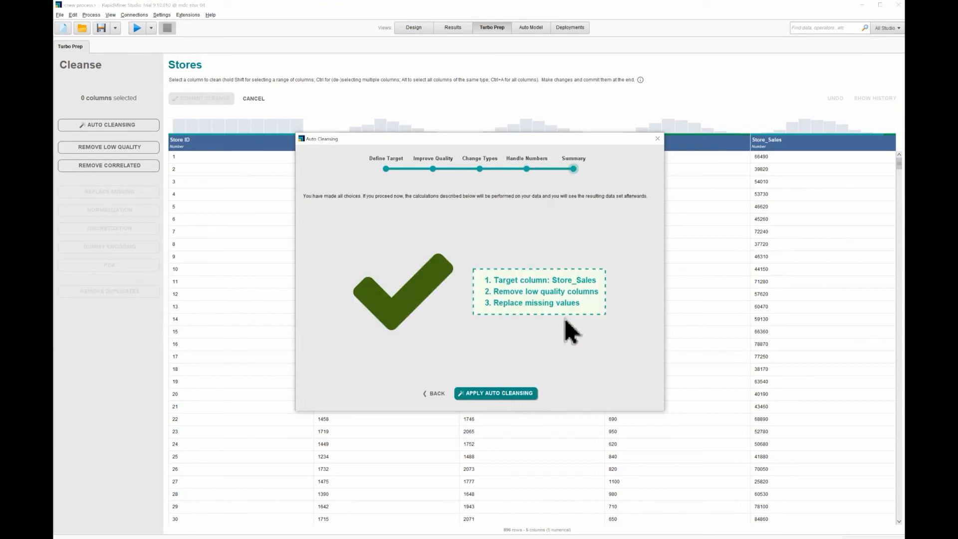
left_click(514, 394)
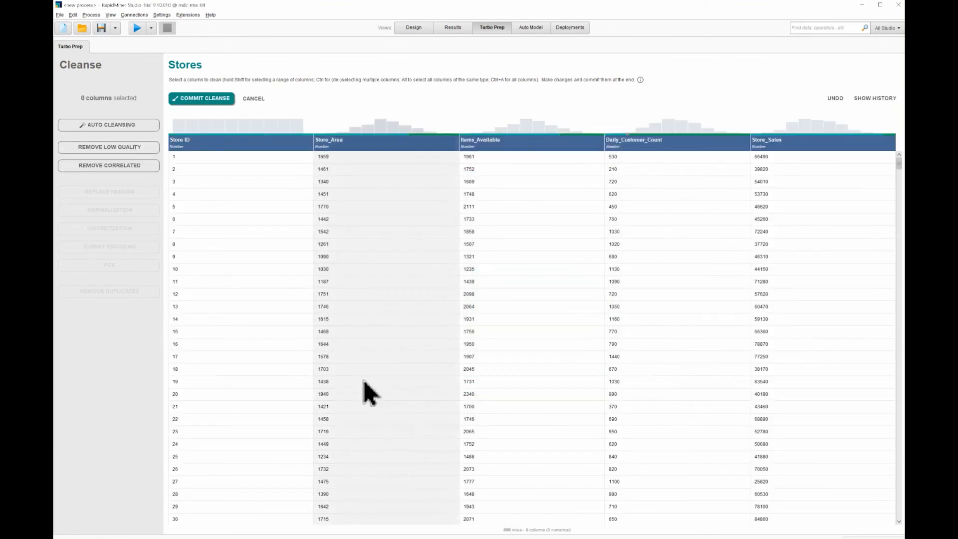
left_click(215, 101)
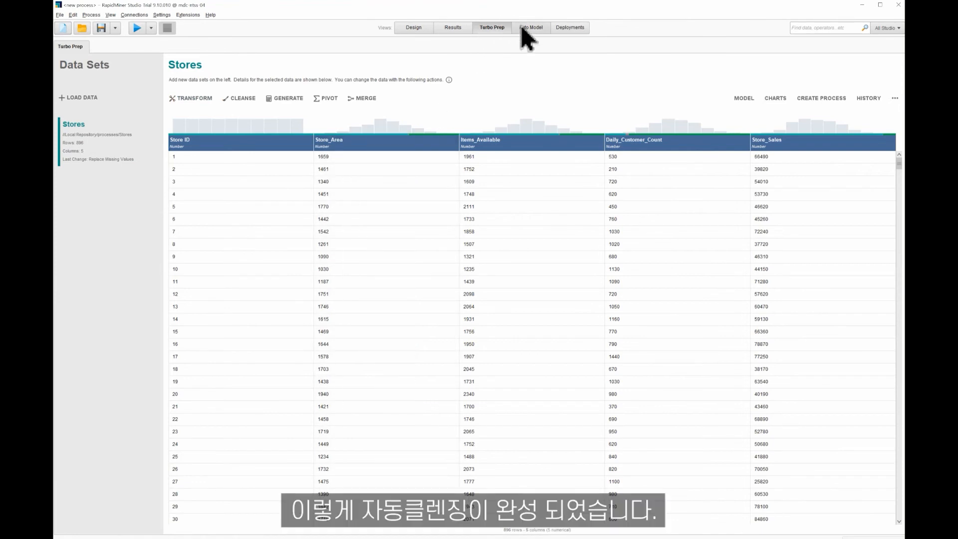
Start a new Auto Model on the Stores data set from the local repository's processes folder
left_click(524, 30)
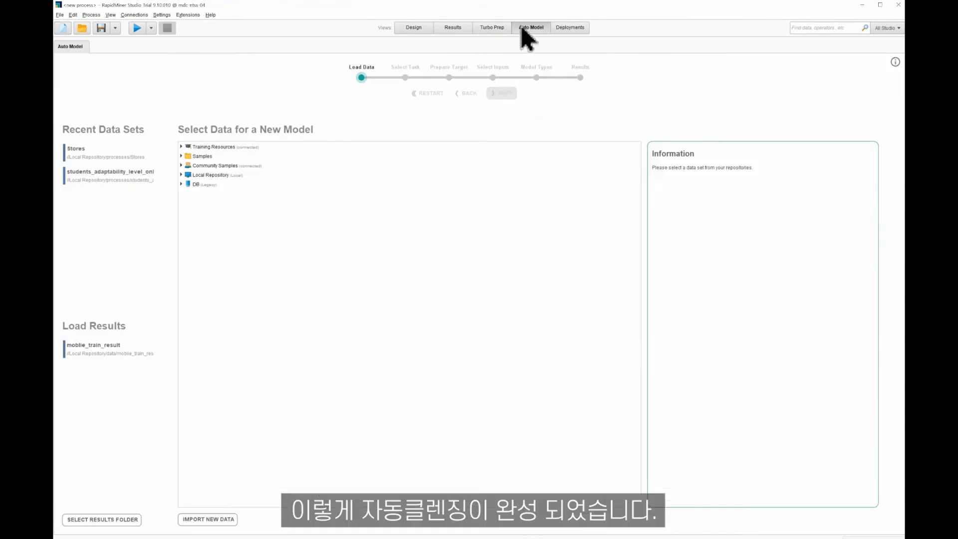
left_click(181, 175)
left_click(189, 203)
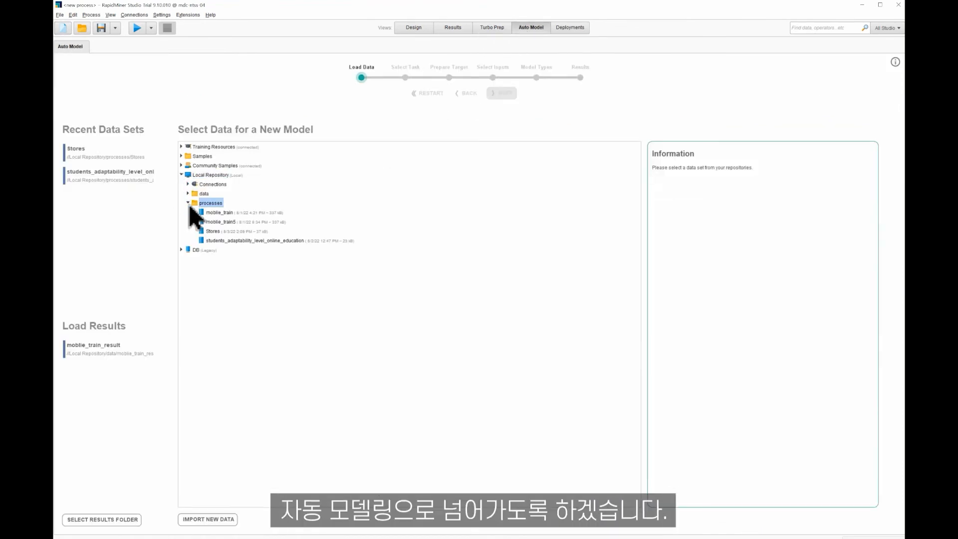
left_click(212, 231)
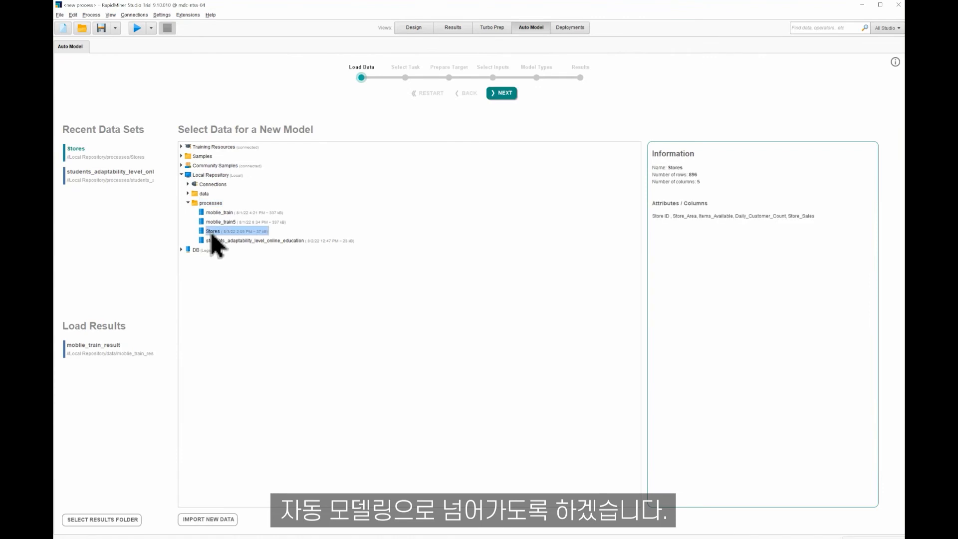
left_click(505, 95)
Choose the Predict task with Store_Sales as the column to predict
left_click(390, 139)
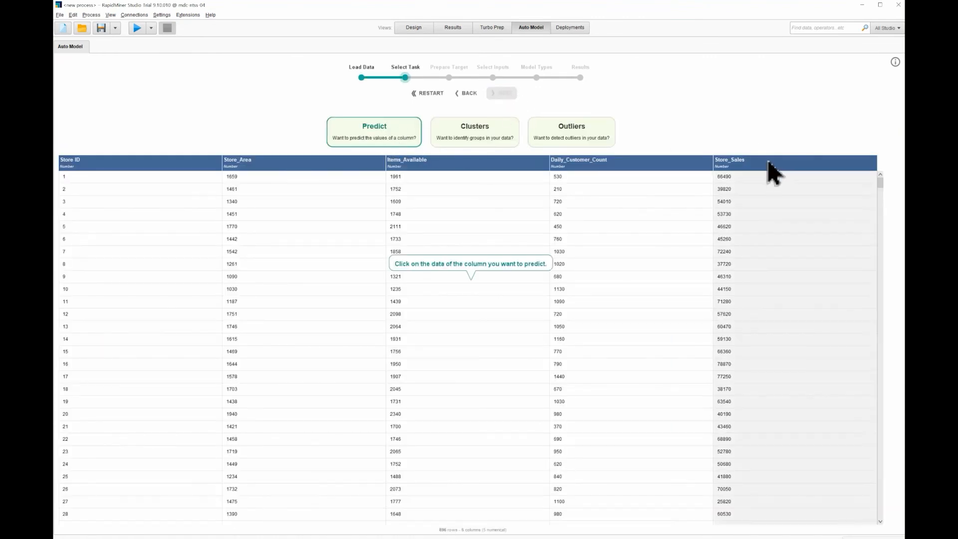
left_click(768, 163)
left_click(504, 95)
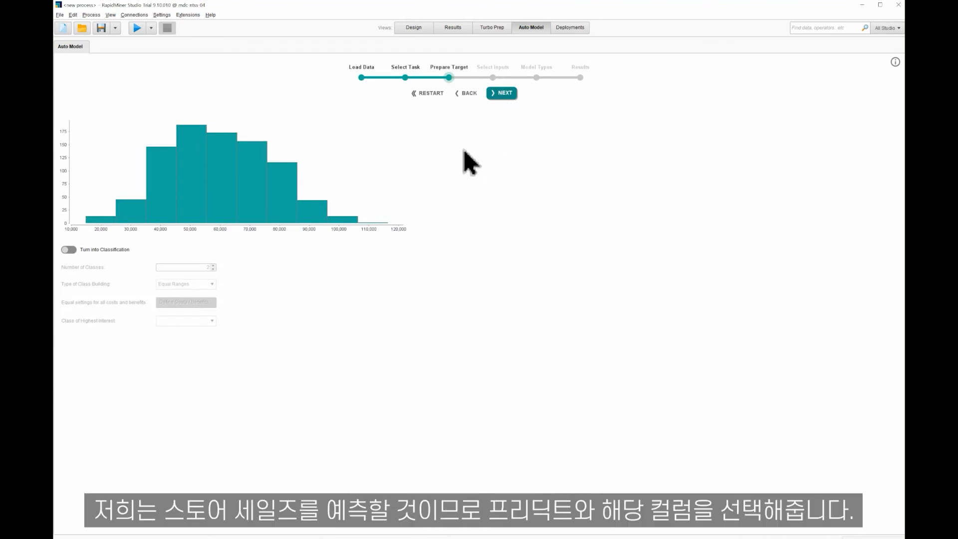
Turn the Store_Sales target into a classification with 10 classes of equal ranges
left_click(67, 251)
left_click(214, 266)
left_click(214, 265)
left_click(213, 266)
left_click(213, 266)
left_click(214, 266)
left_click(213, 266)
left_click(214, 266)
left_click(213, 266)
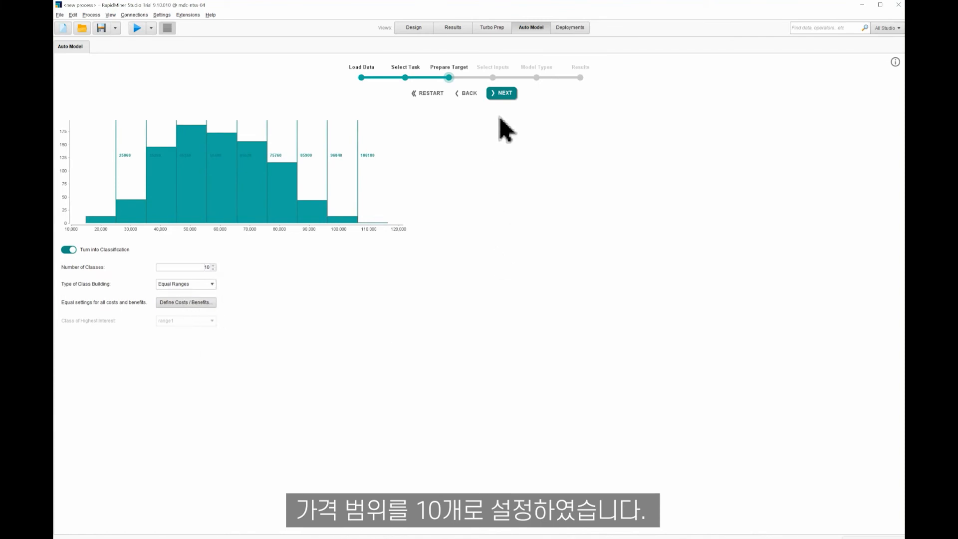
left_click(512, 95)
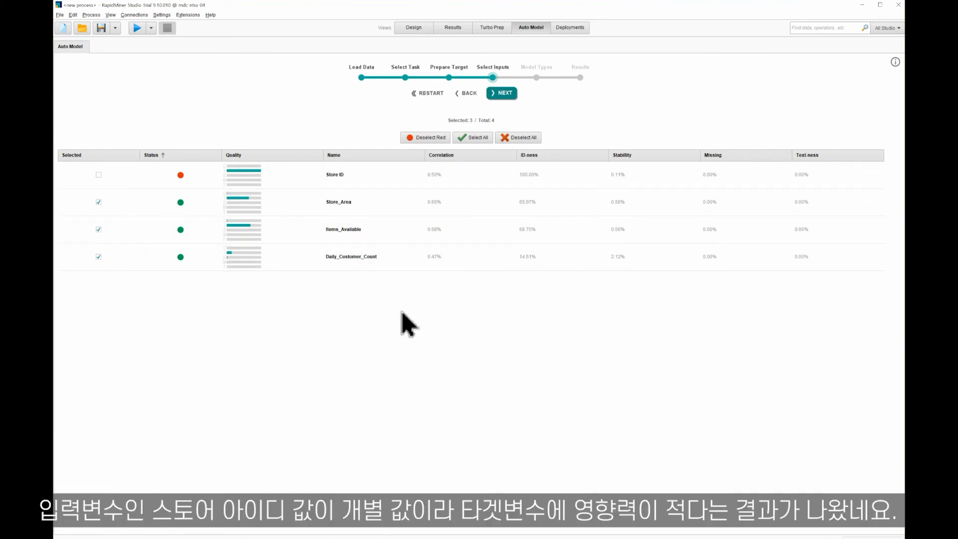
Accept the suggested inputs, leave only Generalized Linear Model, Logistic Regression and Random Forest enabled, and run the modeling
left_click(504, 96)
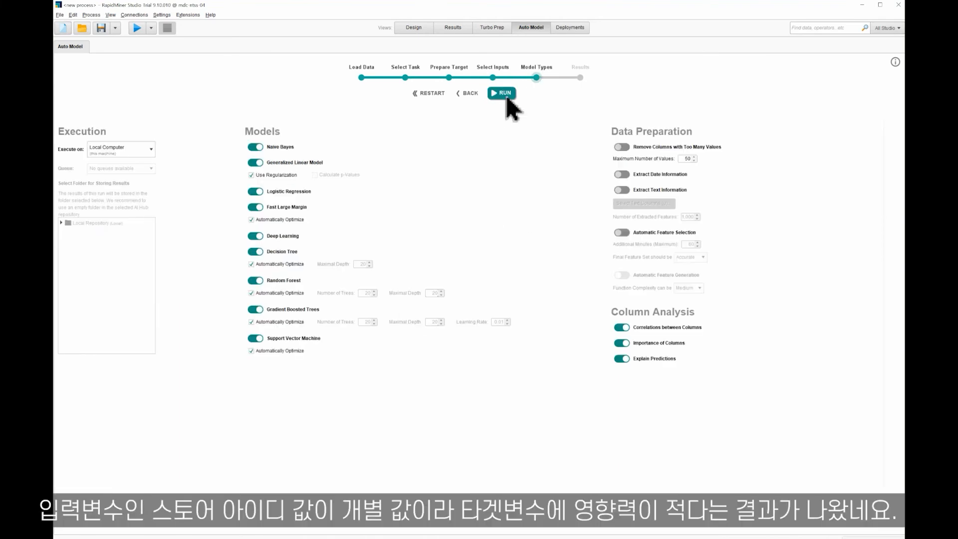
left_click(254, 147)
left_click(254, 208)
left_click(254, 236)
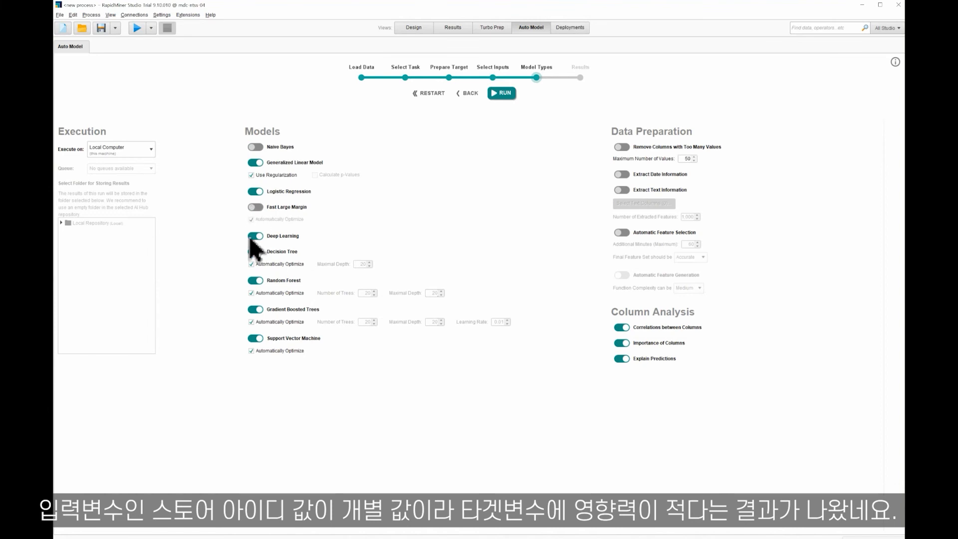
left_click(253, 310)
left_click(255, 338)
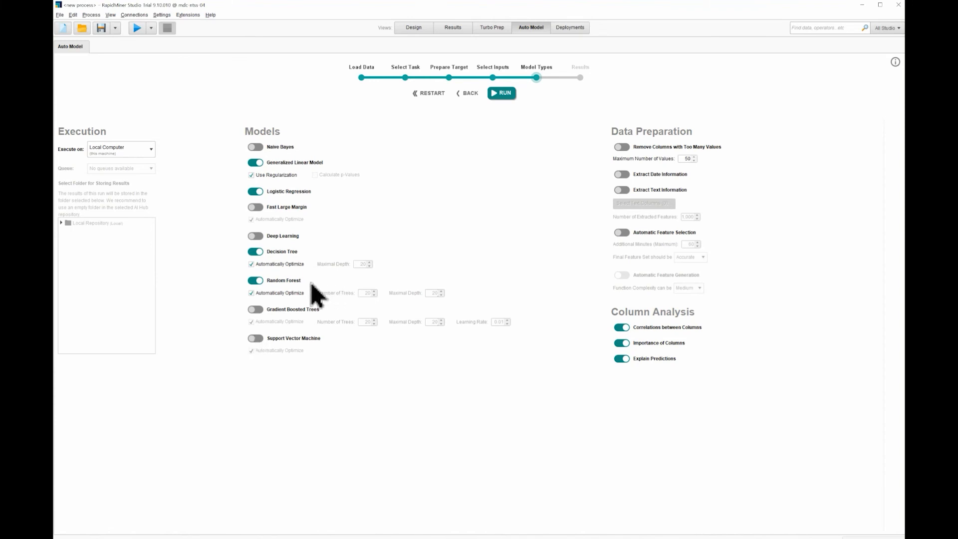
left_click(253, 252)
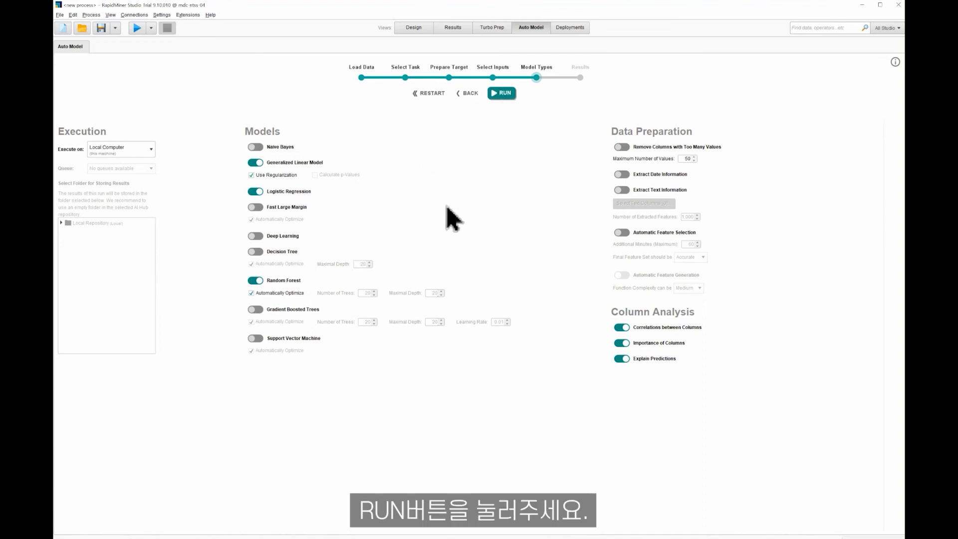
left_click(503, 94)
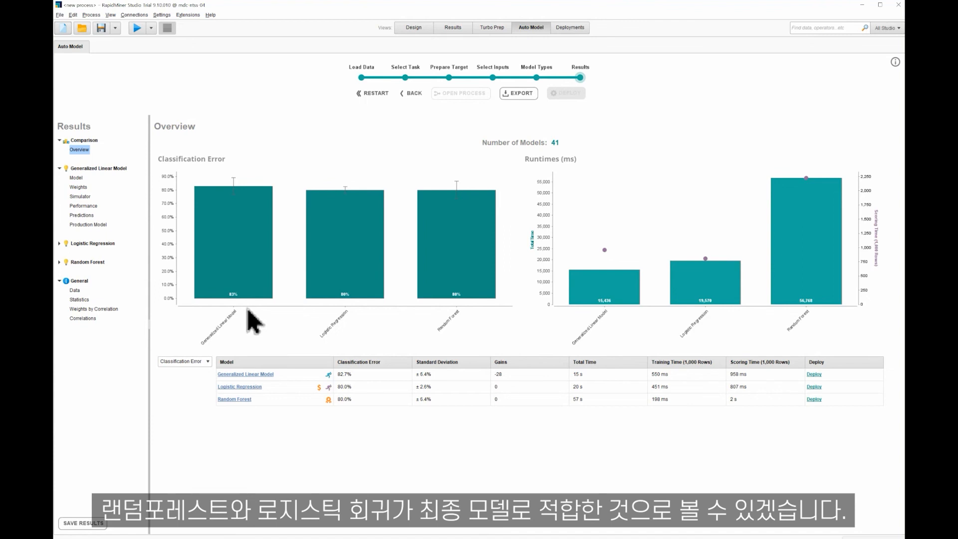
Review the general results: the data, statistics, weights by correlation and correlations
left_click(75, 291)
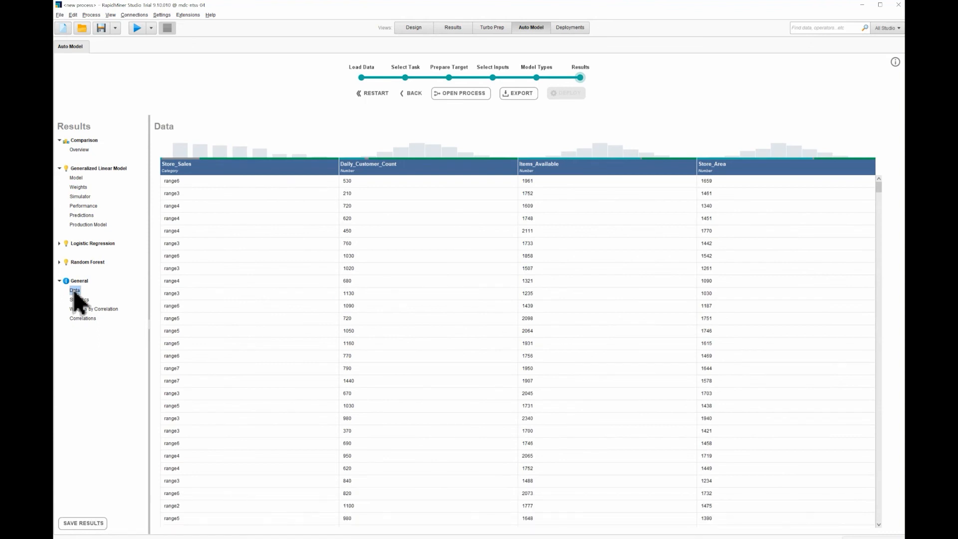
left_click(80, 300)
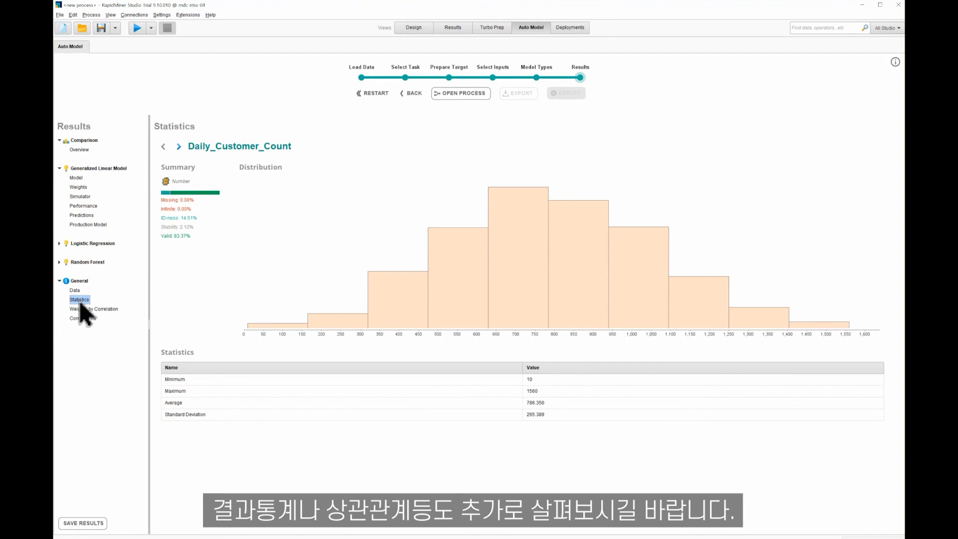
left_click(82, 308)
left_click(83, 318)
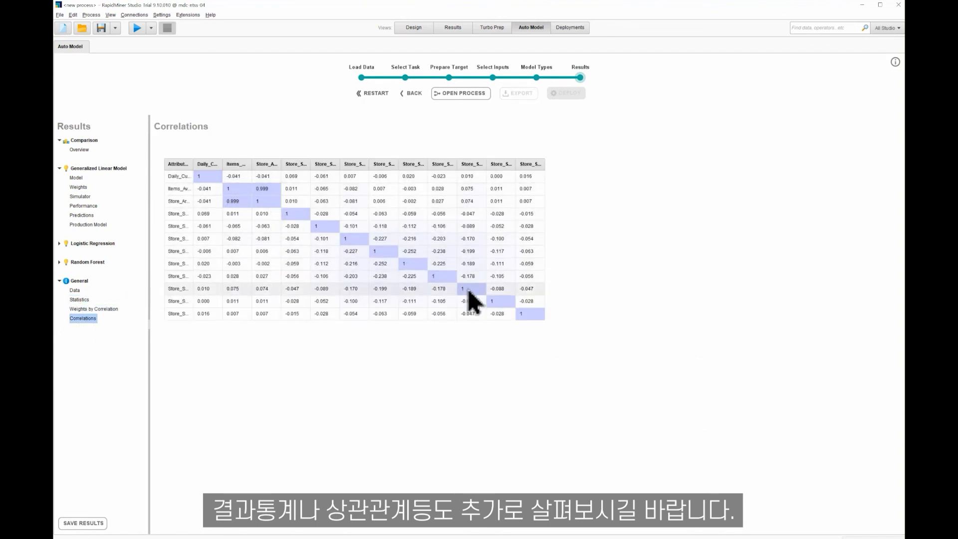
Revisit the model comparison overview and view the Random Forest model's attribute weights
left_click(86, 150)
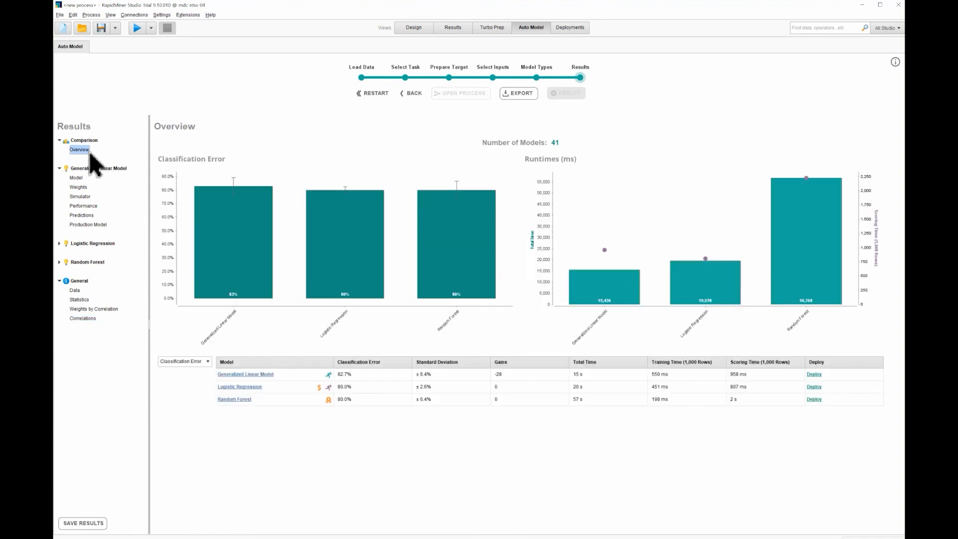
left_click(60, 262)
left_click(76, 281)
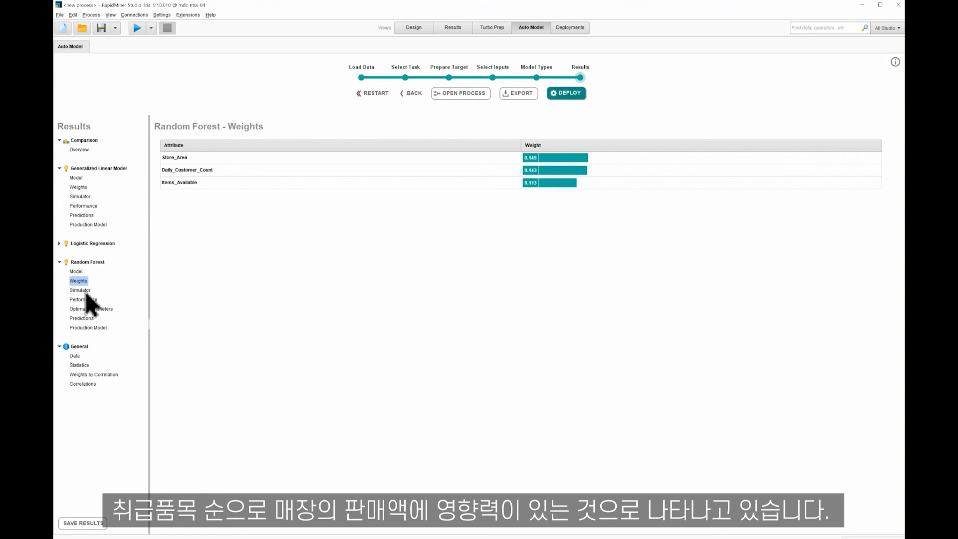
Review the Random Forest model's simulator and performance, and examine its Store_Sales predictions through to the last rows
left_click(86, 291)
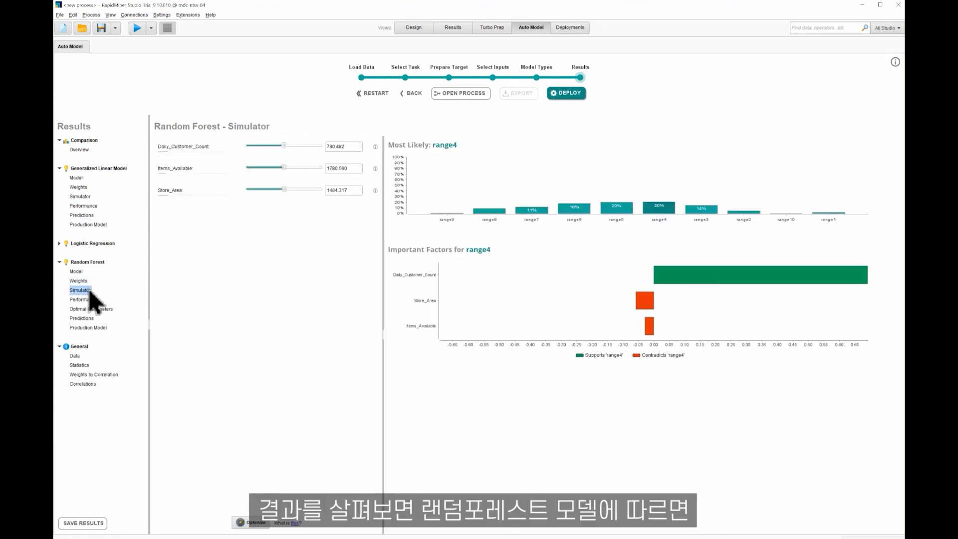
left_click(83, 299)
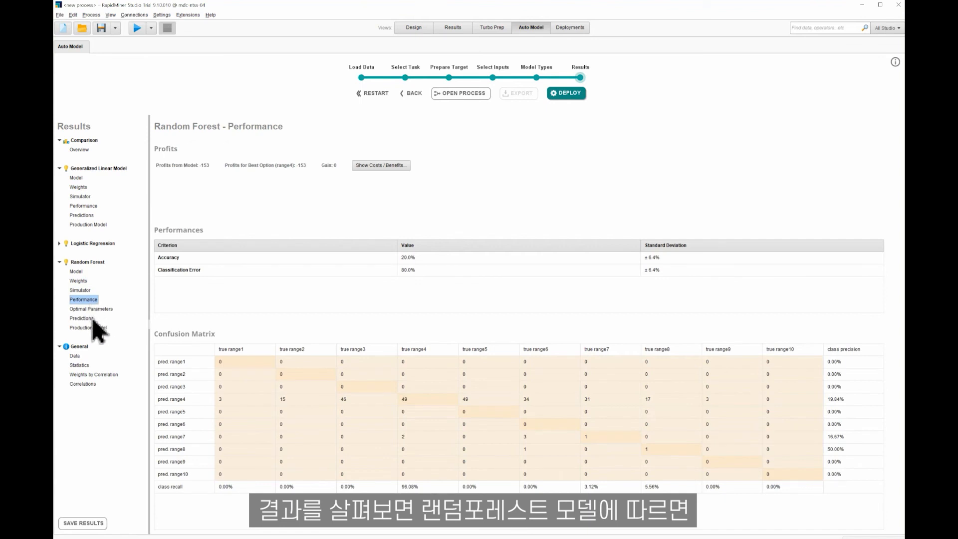
left_click(92, 318)
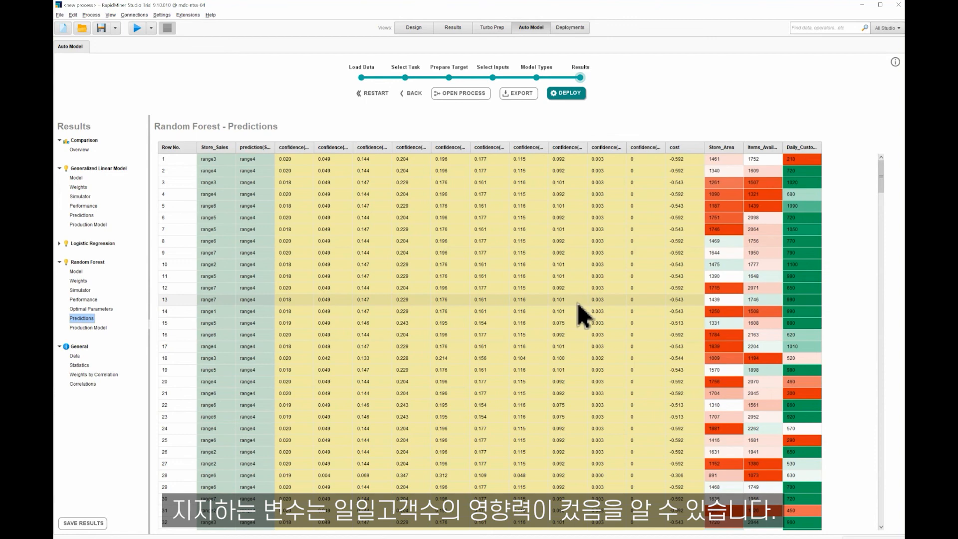
scroll(605, 319, "down", 4)
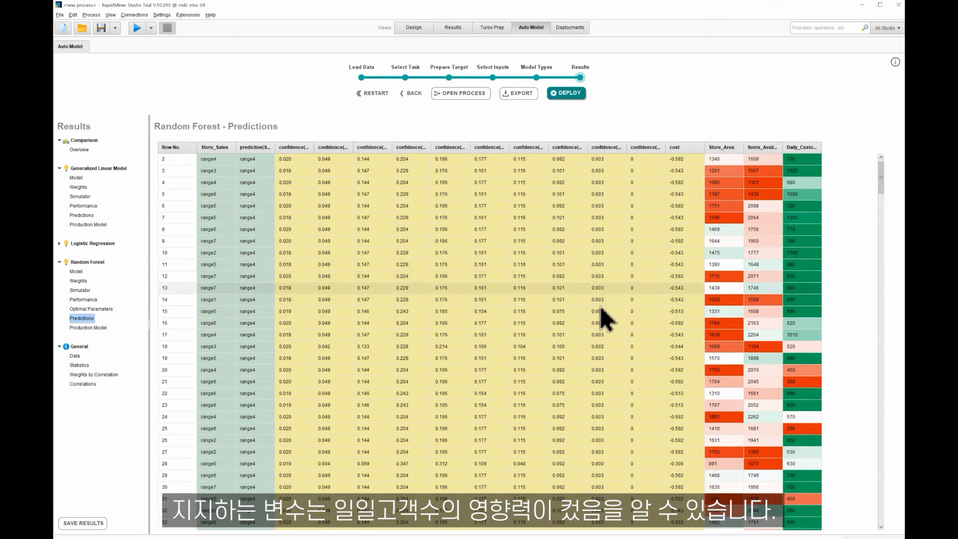
scroll(605, 320, "down", 8)
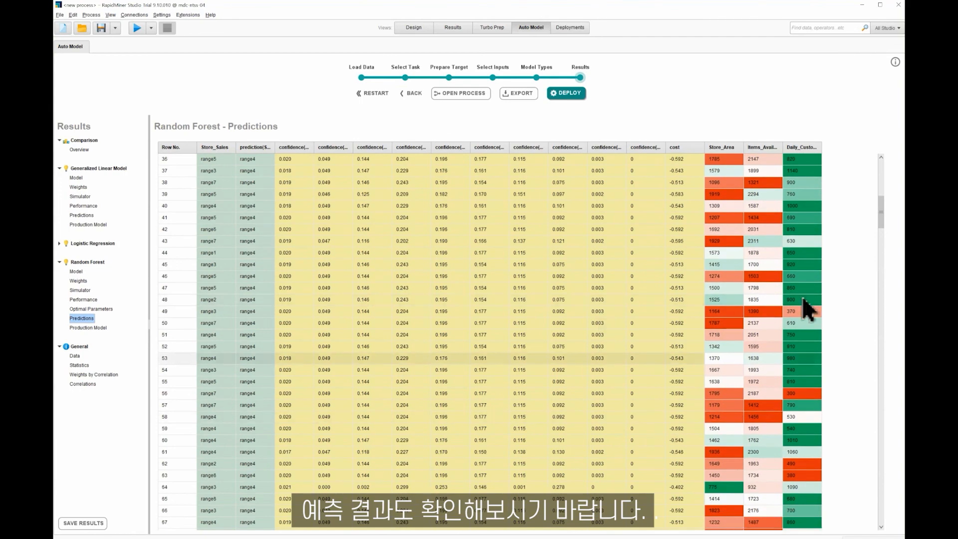
left_click_drag(885, 229, 883, 505)
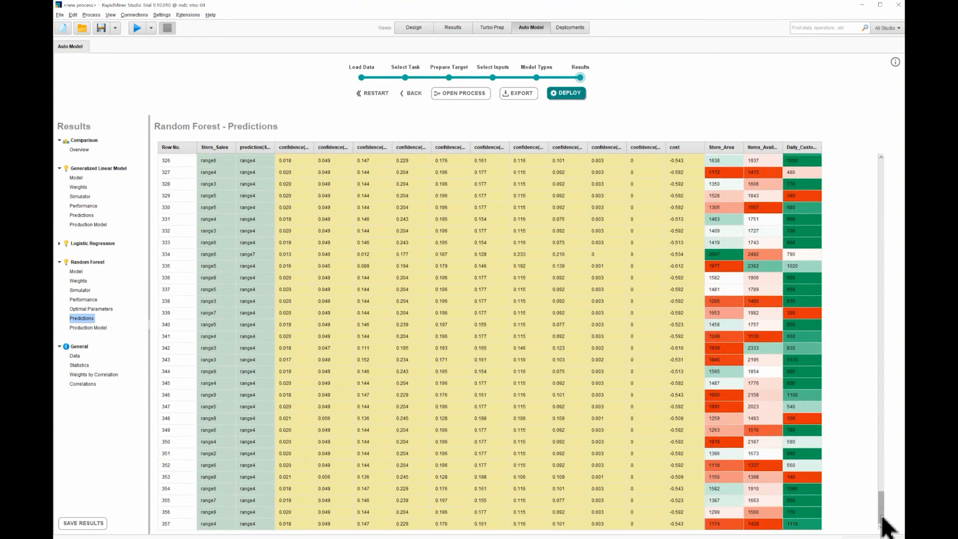
scroll(748, 315, "up", 10)
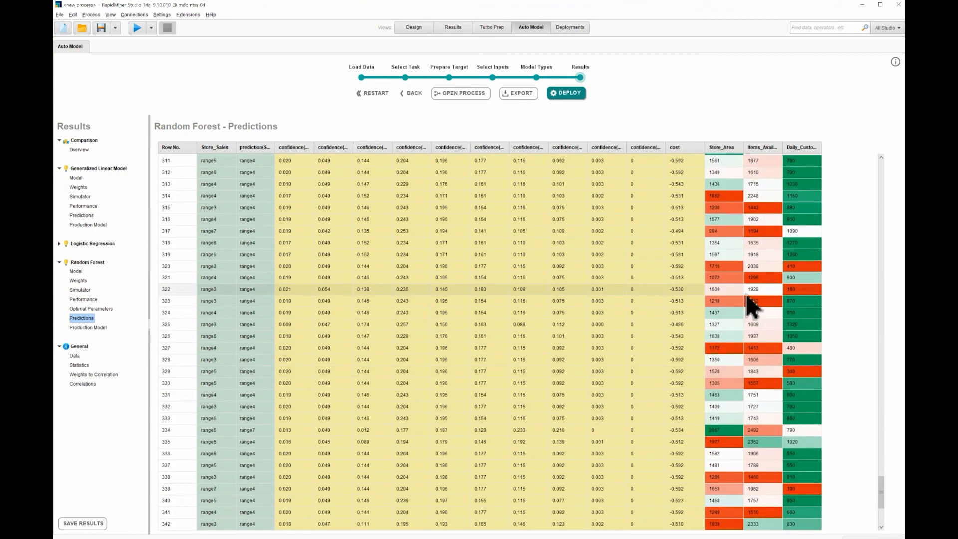